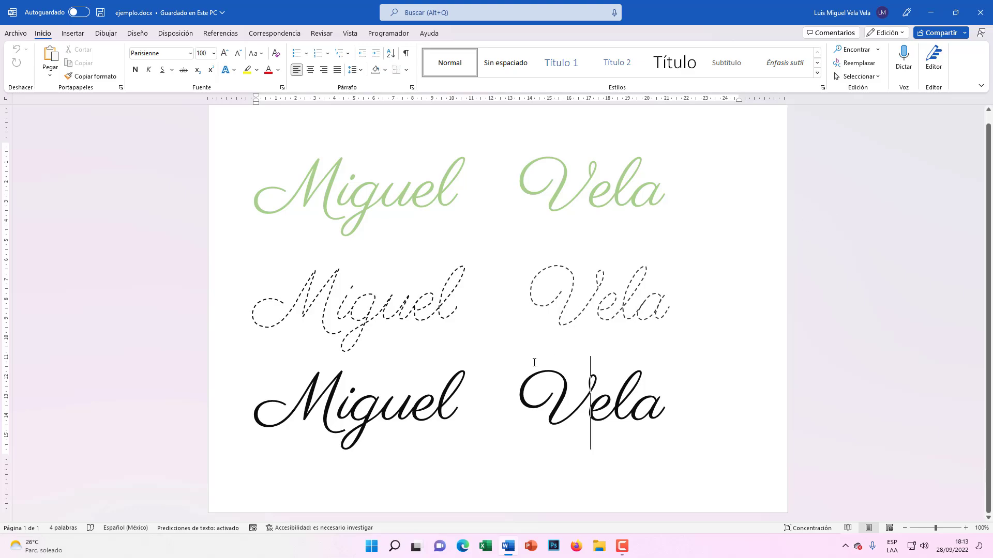
Step: Zoom in on the sample page and inspect the black Miguel Vela line
left_click(965, 528)
left_click(965, 528)
left_click(965, 528)
left_click(966, 528)
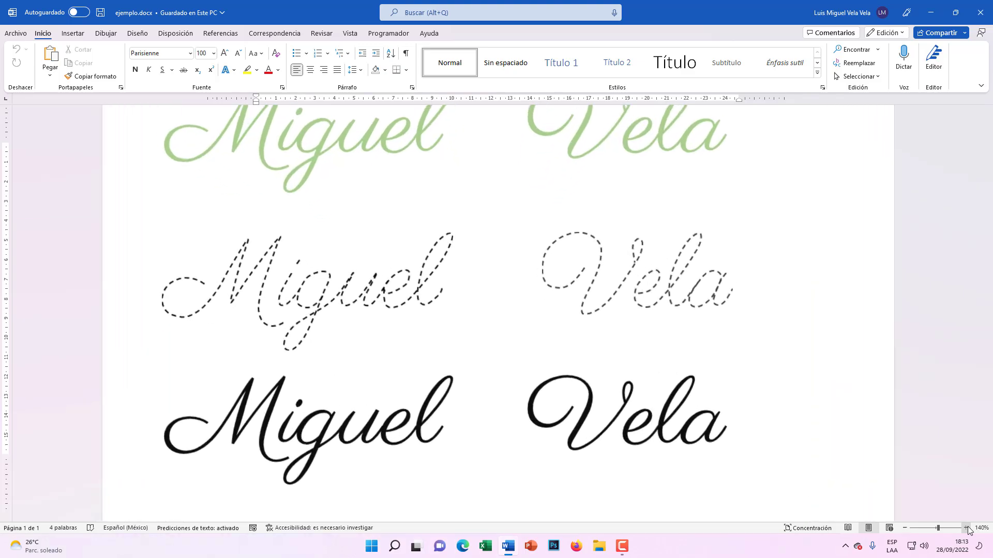
triple_click(258, 415)
left_click(627, 419)
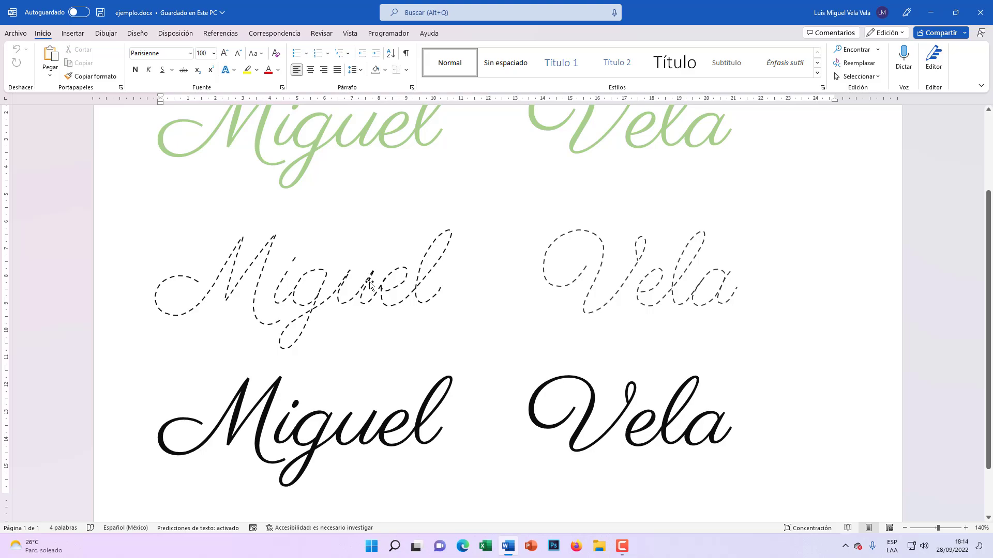
left_click(370, 284)
scroll(429, 405, "up", 2)
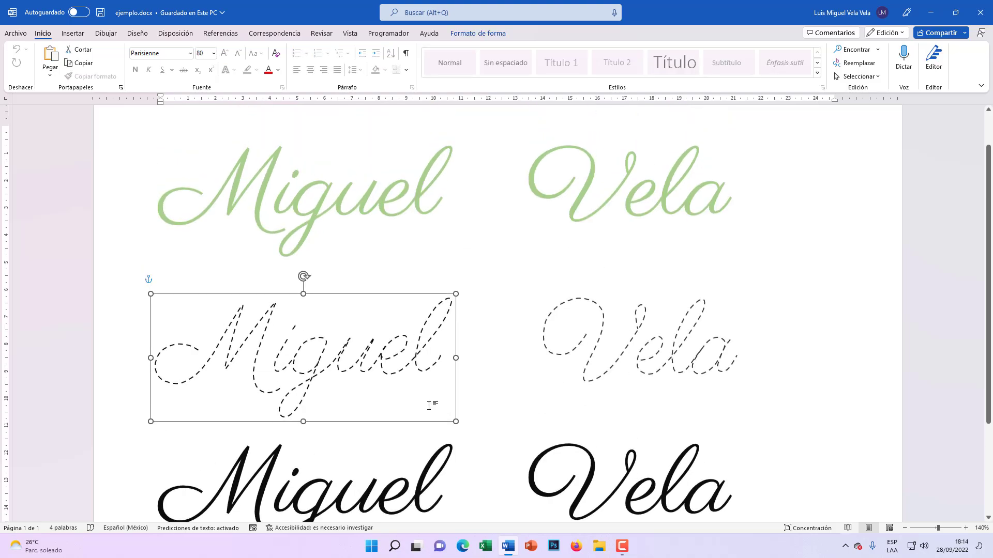
left_click(600, 335)
left_click(401, 347)
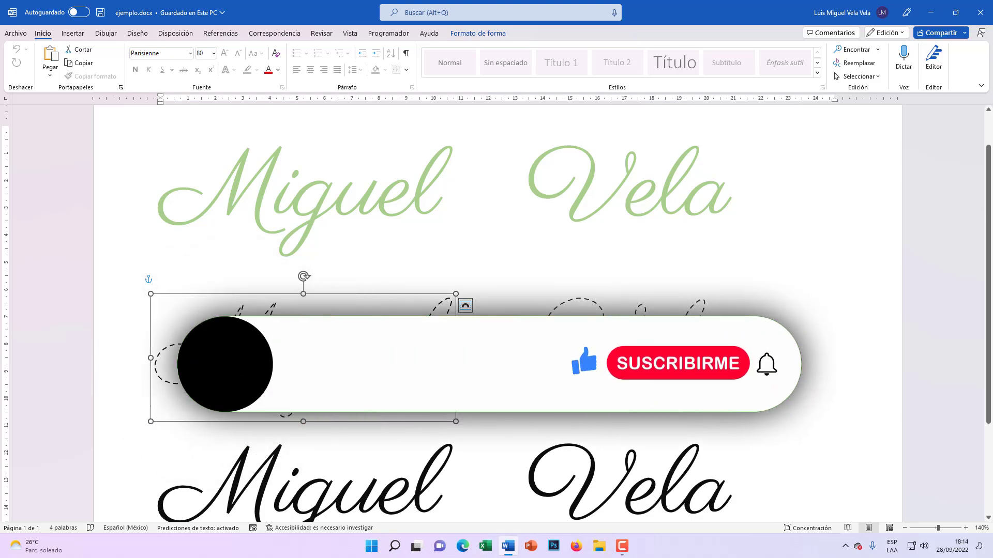
scroll(760, 424, "down", 1)
left_click(760, 425)
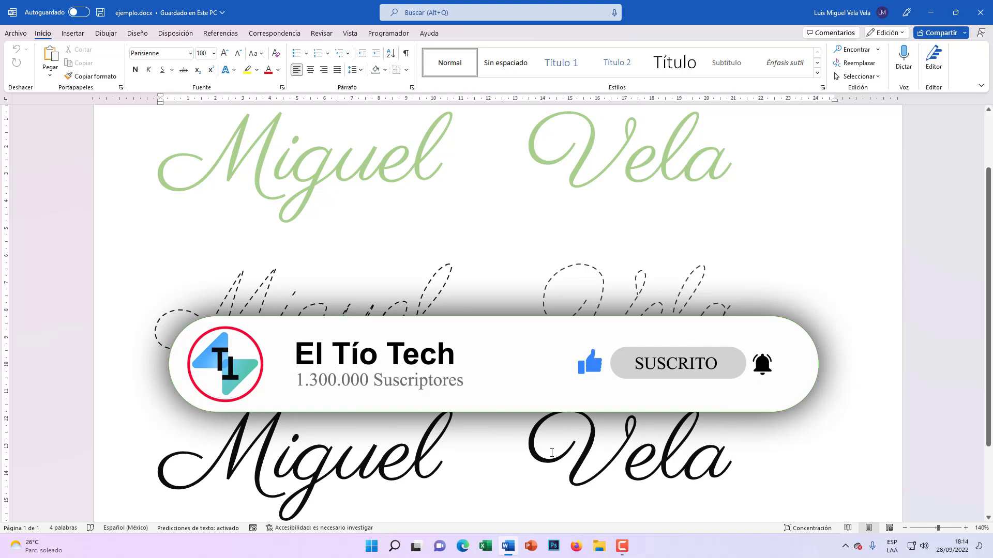
Step: Launch Word through Windows Search for 'word' and create a new blank document
left_click(395, 551)
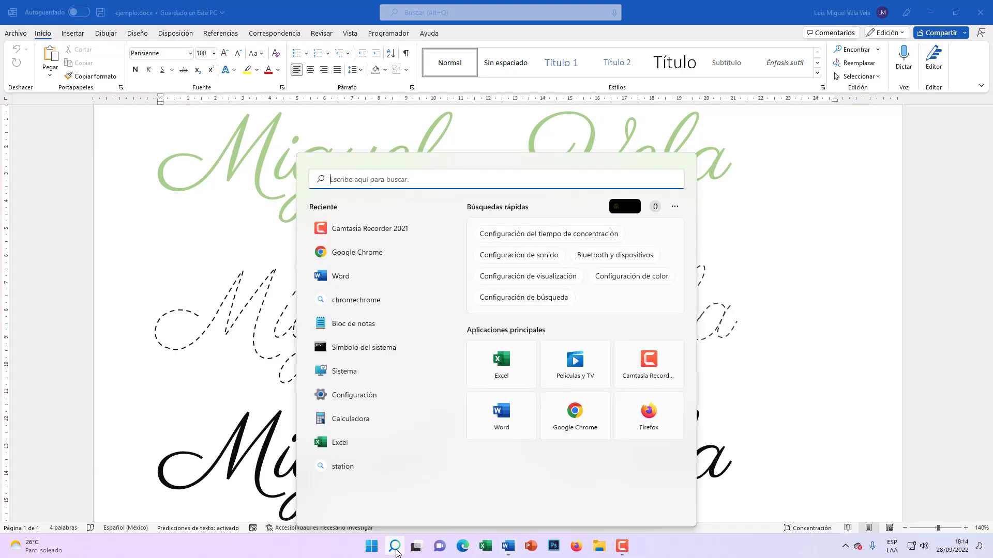
type("word")
key("Return")
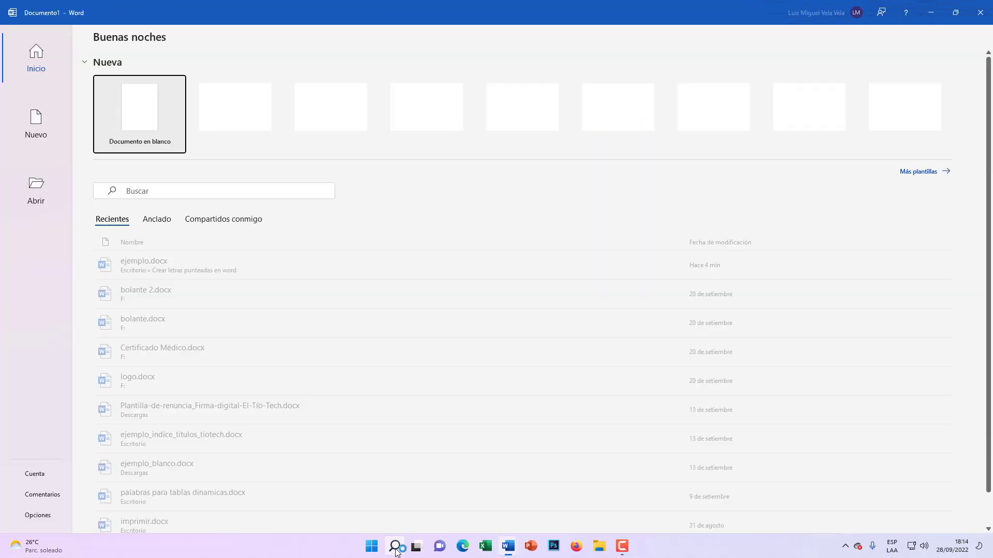
left_click(100, 78)
mouse_move(507, 546)
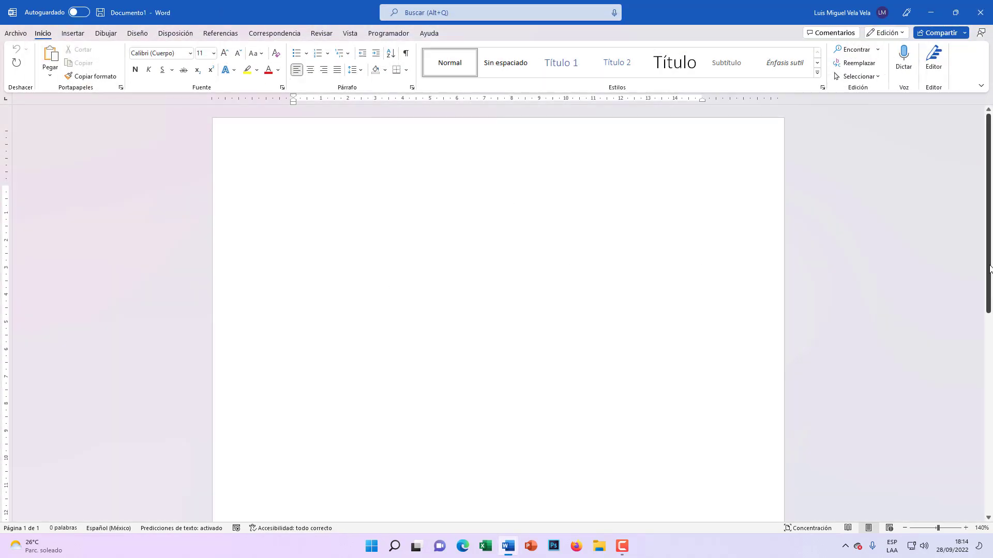
Step: Set the page orientation to Horizontal (landscape) and return the zoom to 100%
scroll(963, 317, "down", 1)
scroll(964, 317, "up", 1)
left_click(175, 33)
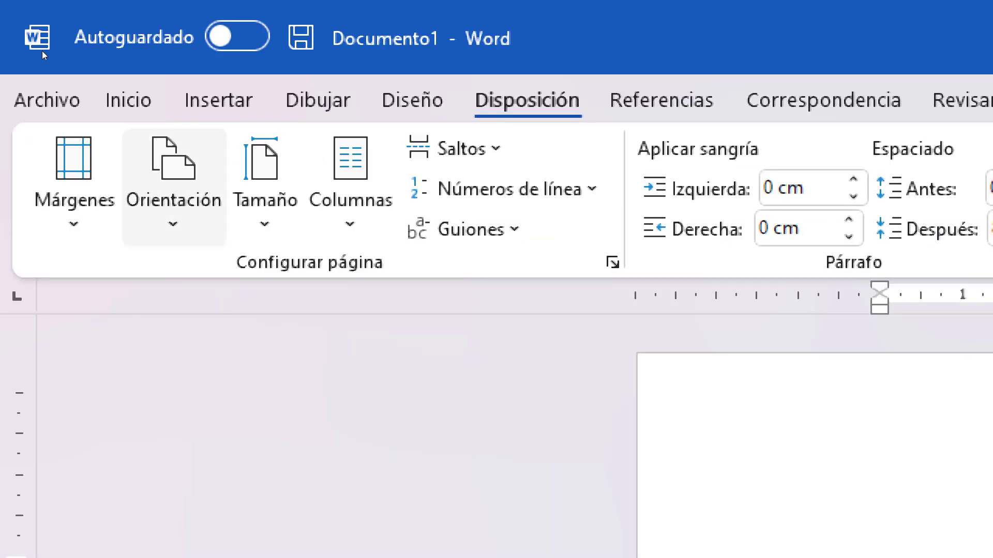
left_click(173, 186)
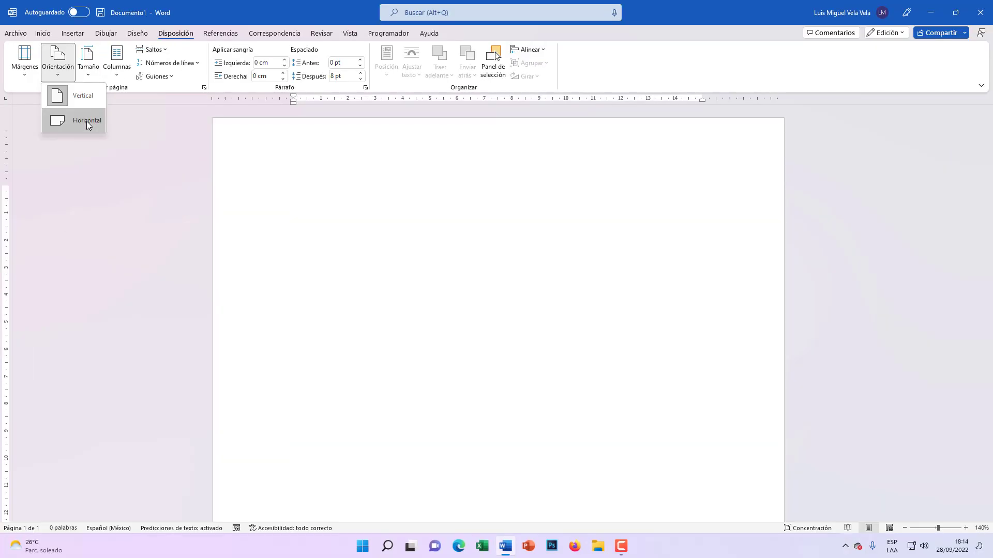
left_click(86, 121)
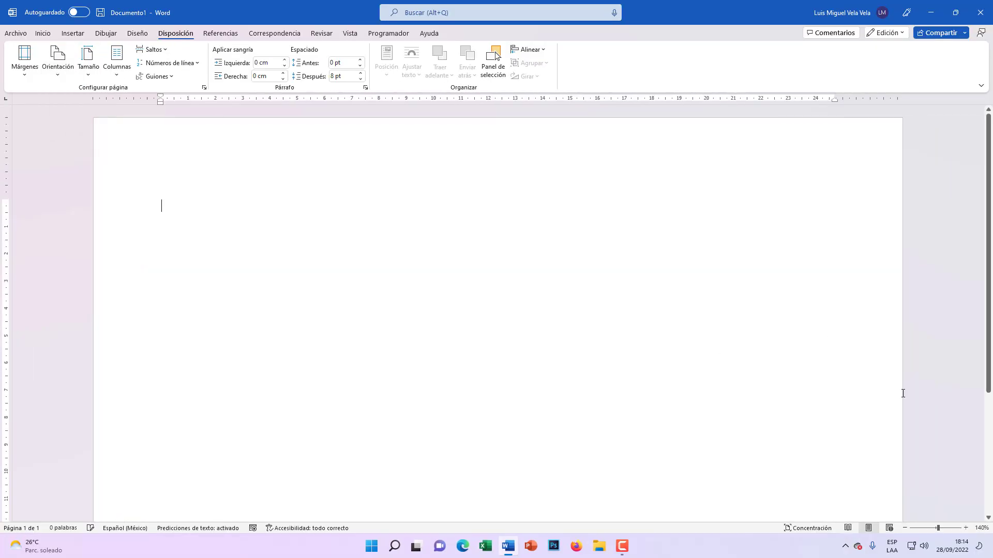
left_click(905, 528)
left_click(905, 528)
left_click(905, 528)
left_click(905, 528)
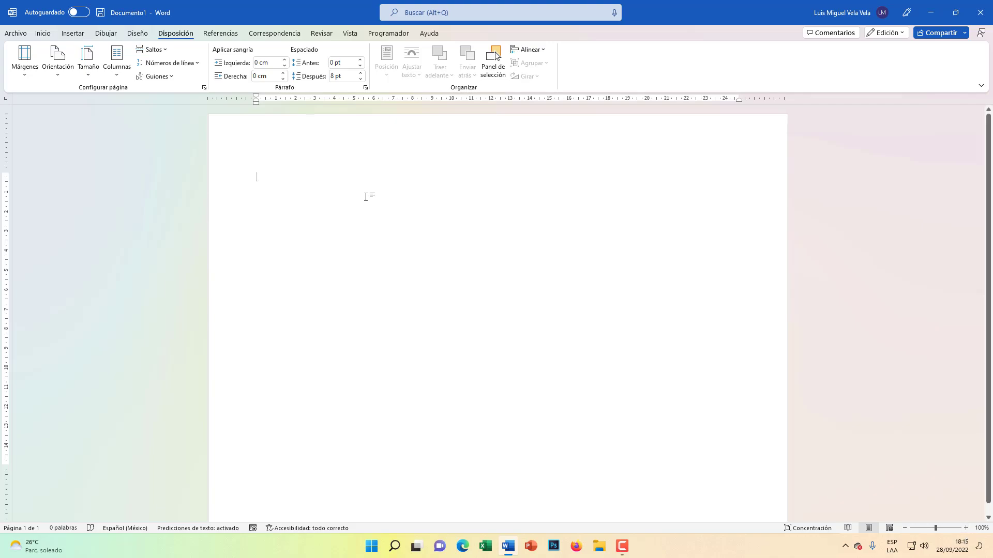
type("Miguel Vela")
left_click_drag(295, 181, 220, 188)
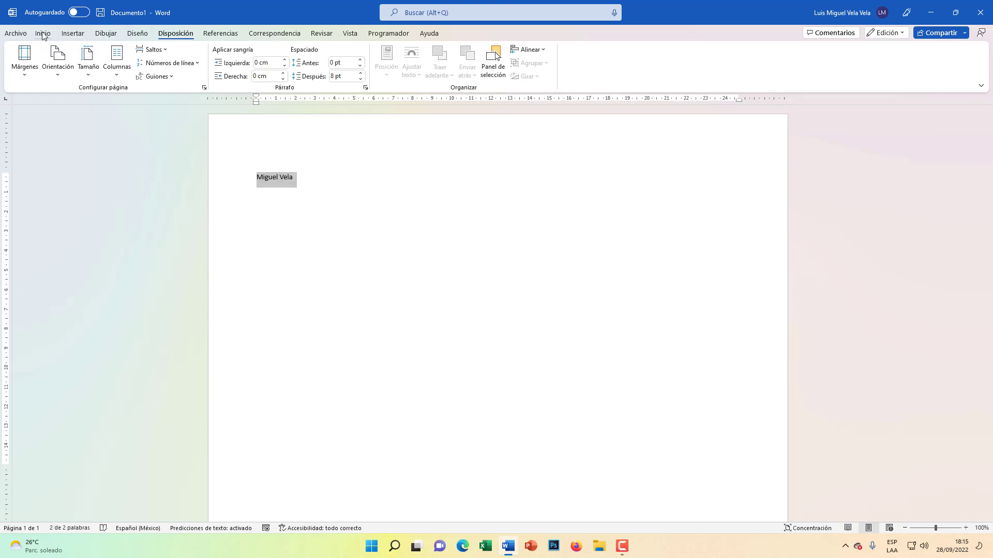
left_click(41, 34)
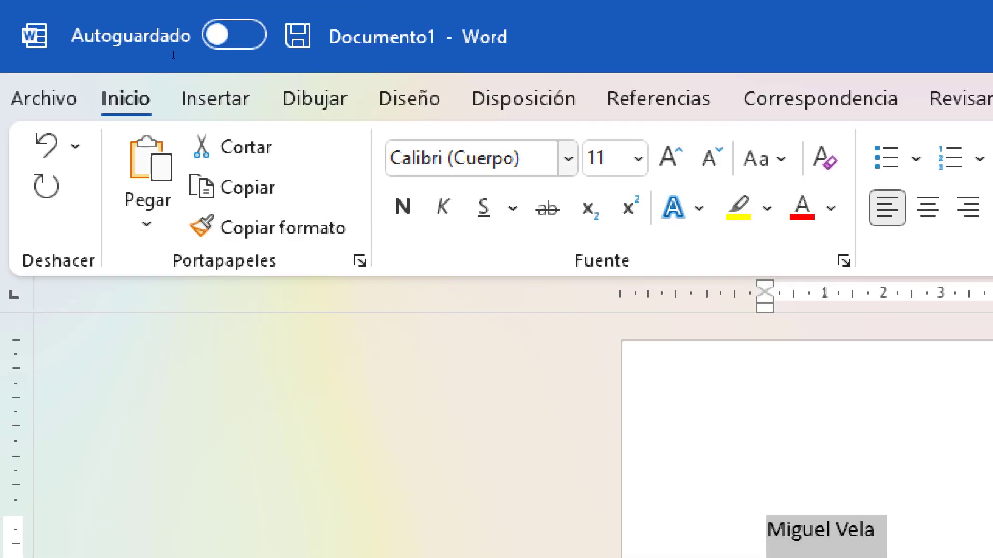
left_click(224, 52)
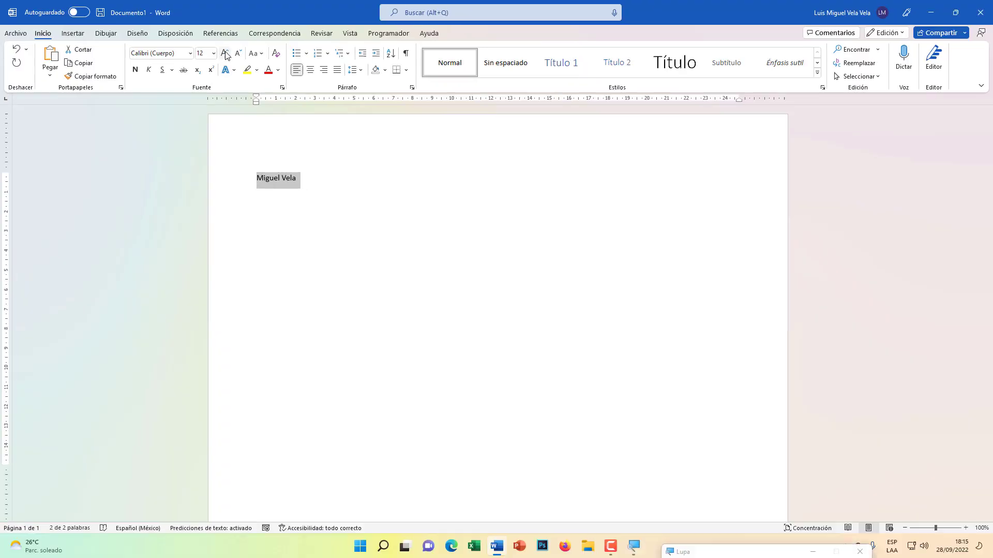
left_click(224, 53)
left_click(224, 53)
left_click(224, 52)
left_click(225, 52)
left_click(224, 52)
left_click(225, 52)
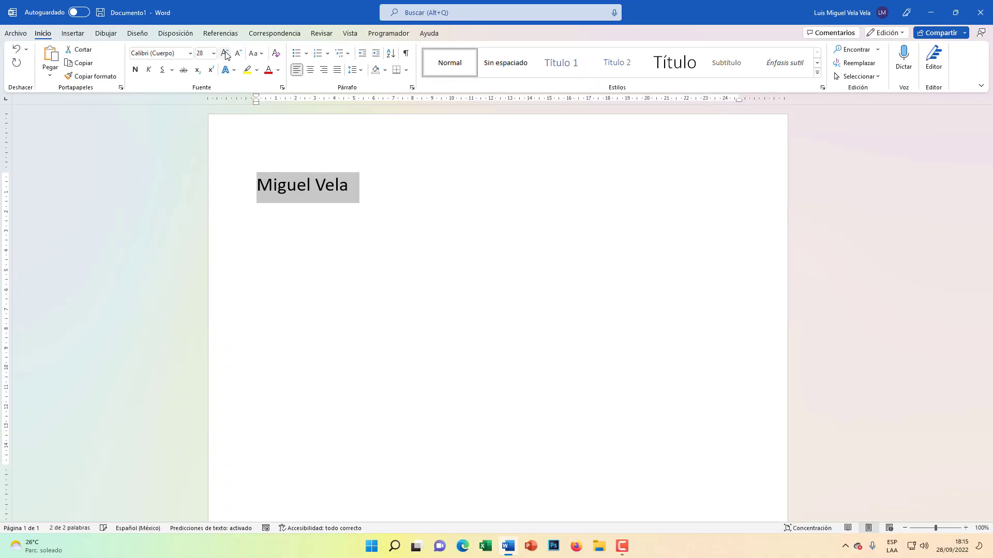
left_click(224, 52)
left_click(224, 53)
left_click(224, 52)
left_click(224, 53)
left_click(225, 53)
left_click(225, 52)
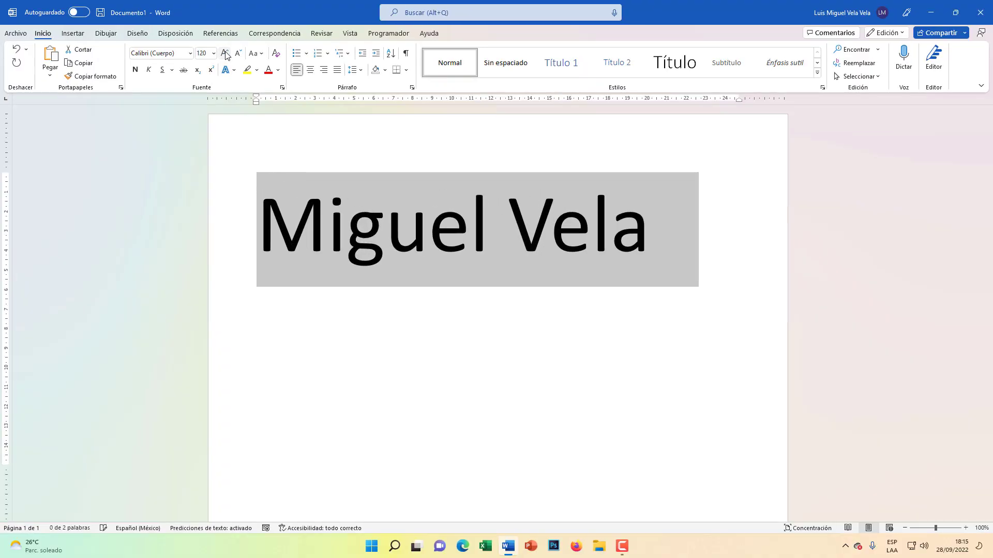
left_click(224, 52)
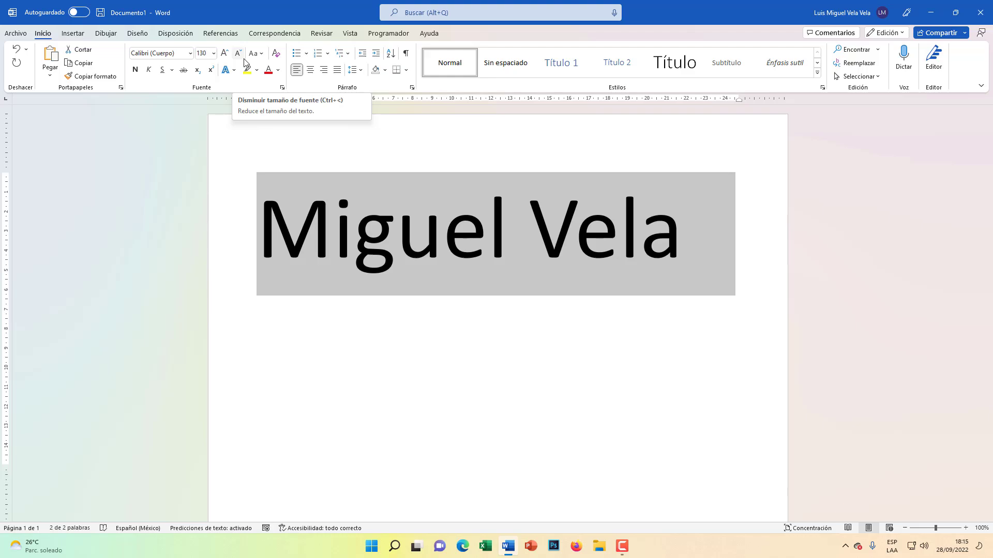
Step: Apply the Parisienne script font to the Miguel Vela text
left_click(191, 52)
scroll(160, 258, "down", 4)
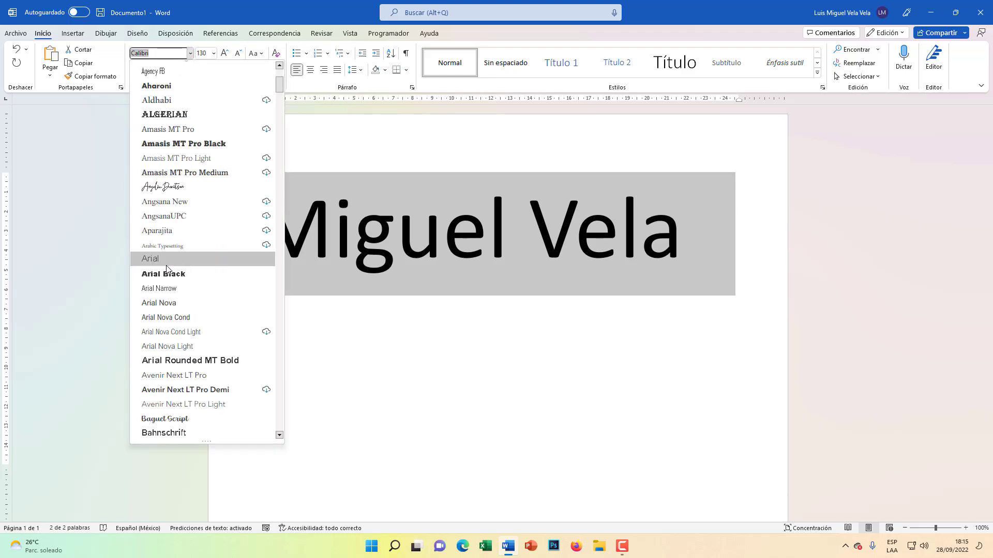
scroll(191, 228, "down", 1)
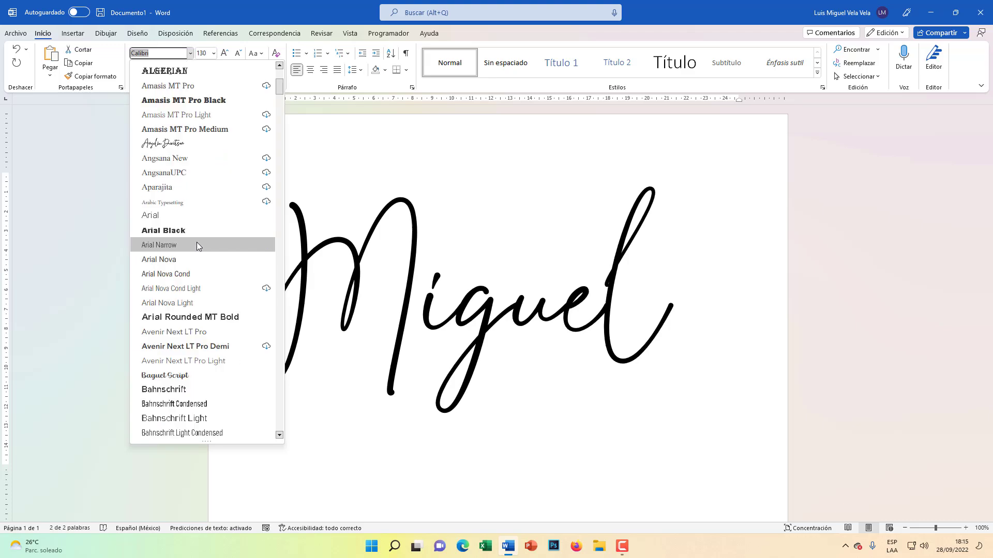
scroll(197, 242, "down", 4)
scroll(203, 393, "up", 6)
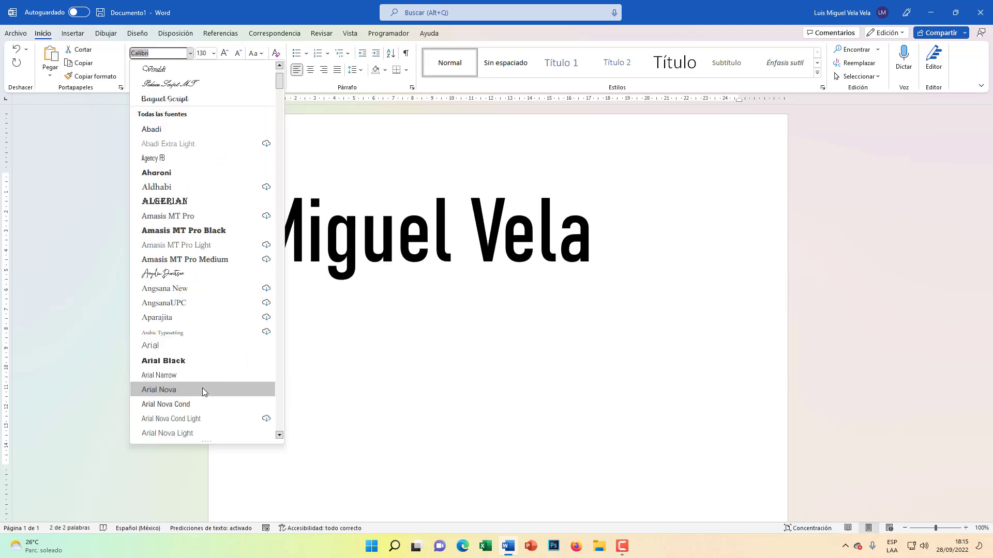
scroll(202, 383, "up", 3)
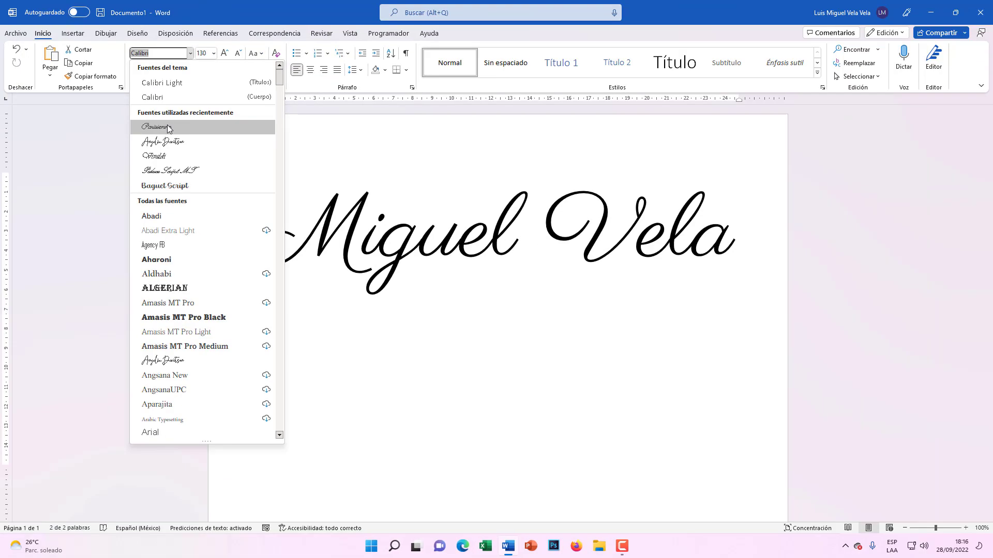
left_click(169, 128)
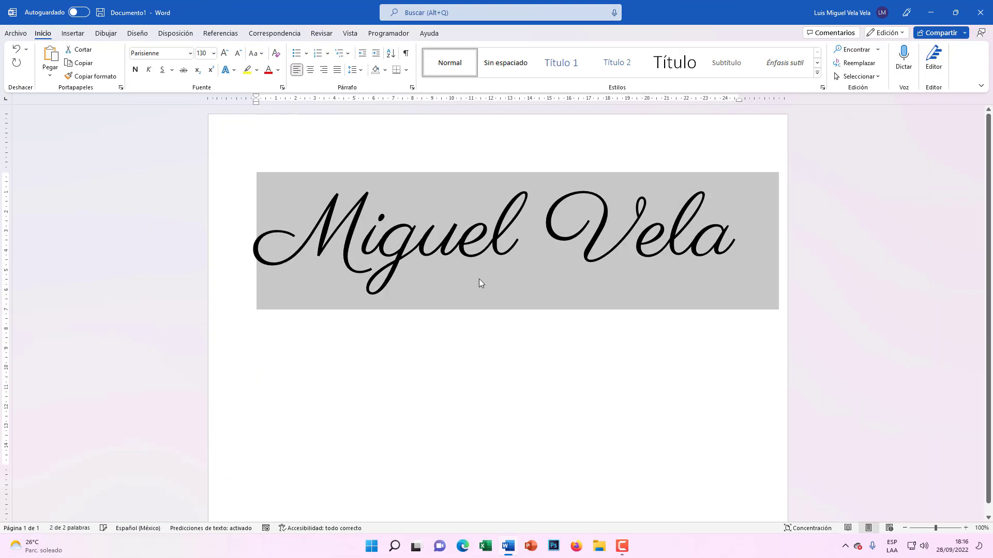
left_click(534, 231)
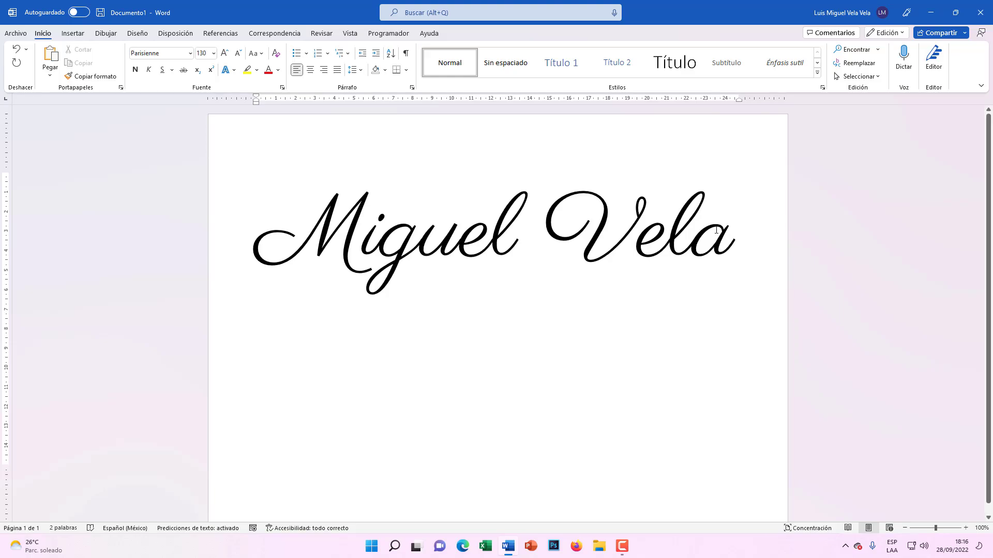
left_click_drag(734, 238, 246, 223)
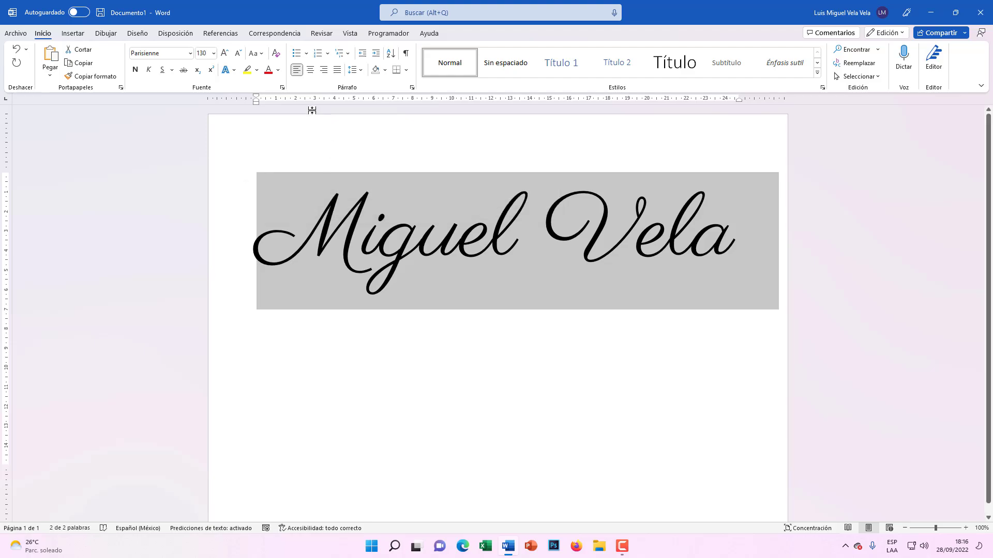
left_click(278, 70)
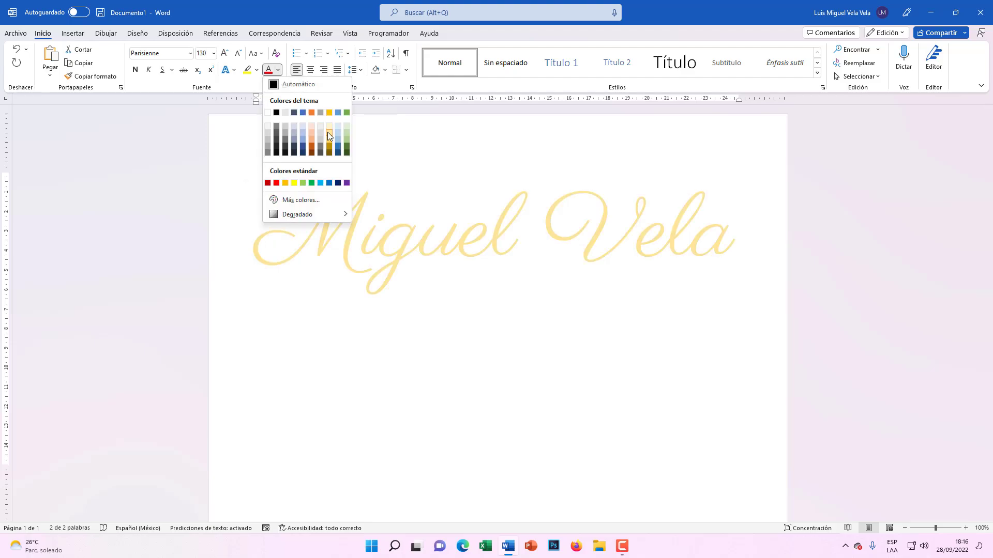
left_click(327, 132)
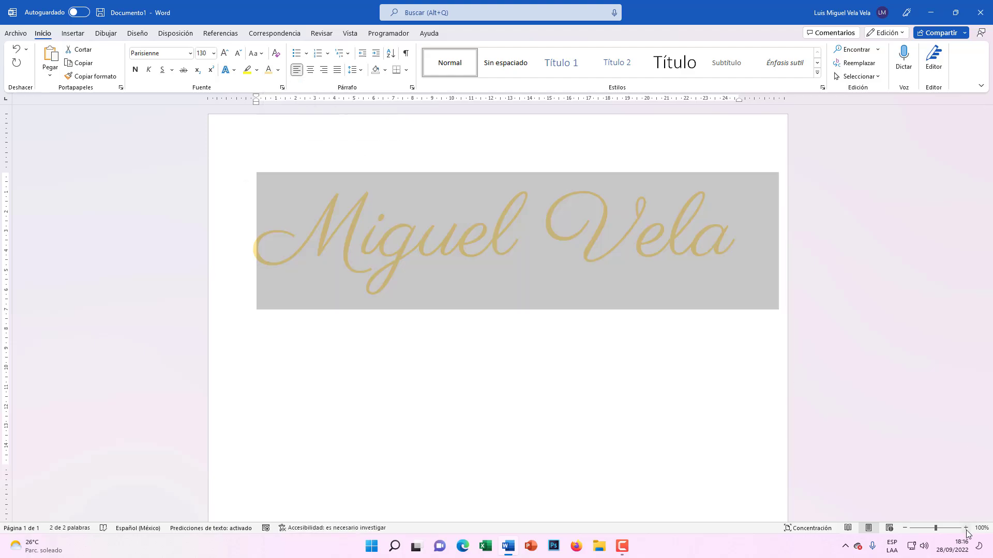
left_click(966, 528)
left_click(965, 528)
left_click(966, 528)
left_click(965, 528)
left_click(965, 528)
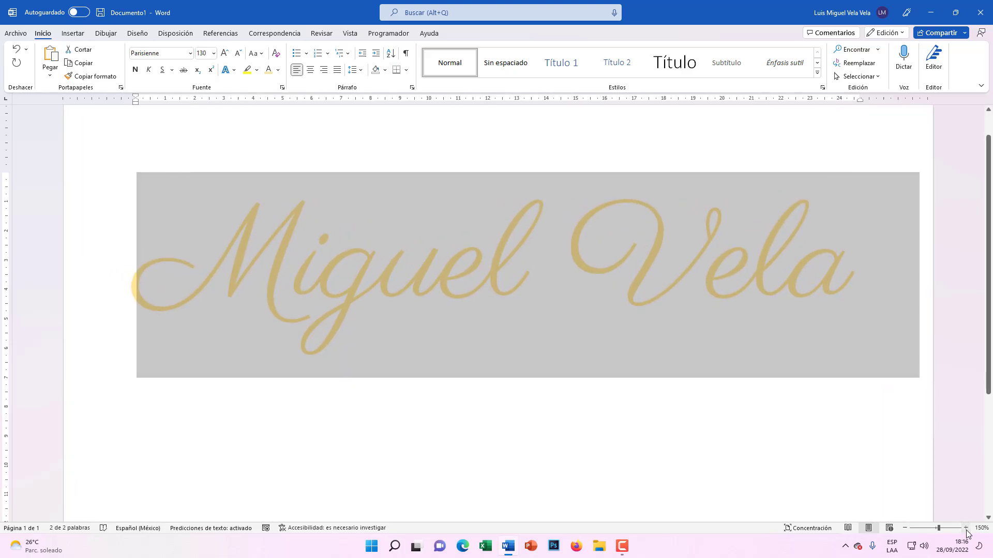
left_click(461, 365)
left_click(527, 281)
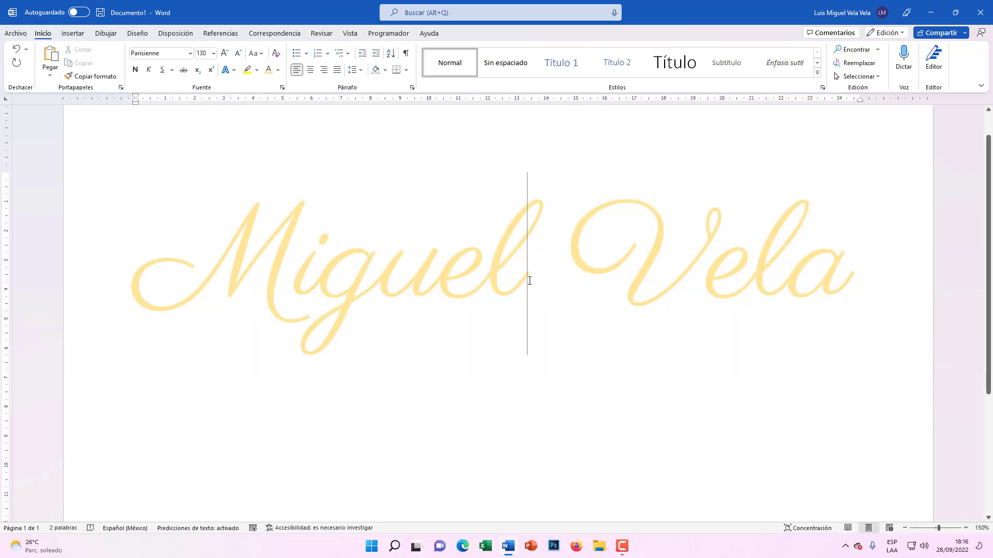
Step: Choose the Curva line shape from Insertar > Formas and bring the area below the name into view
left_click(73, 33)
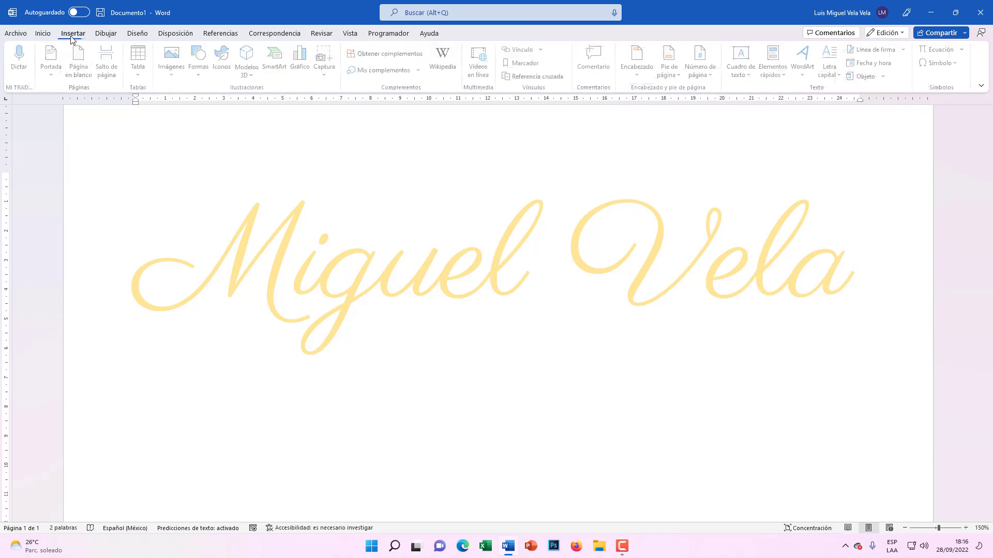
left_click(201, 73)
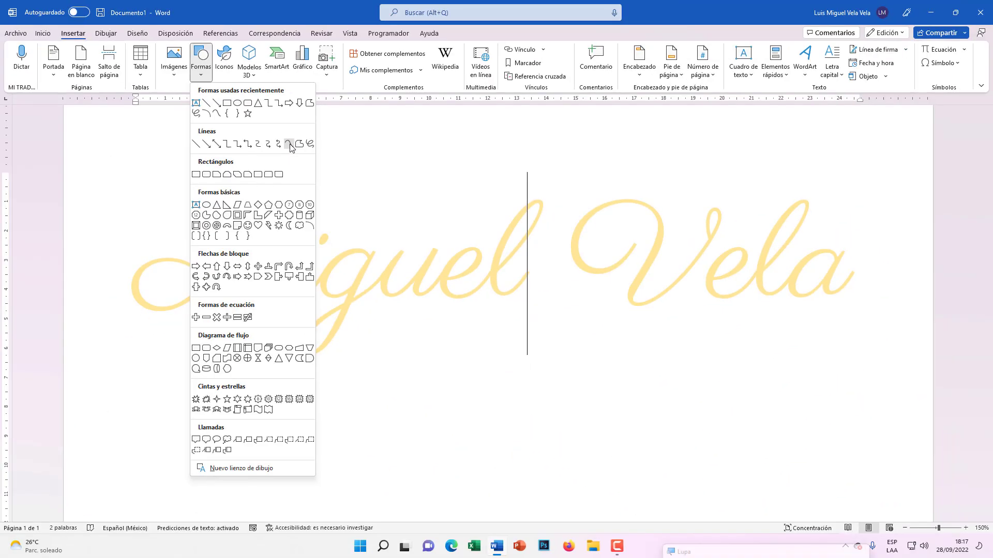
left_click(293, 145)
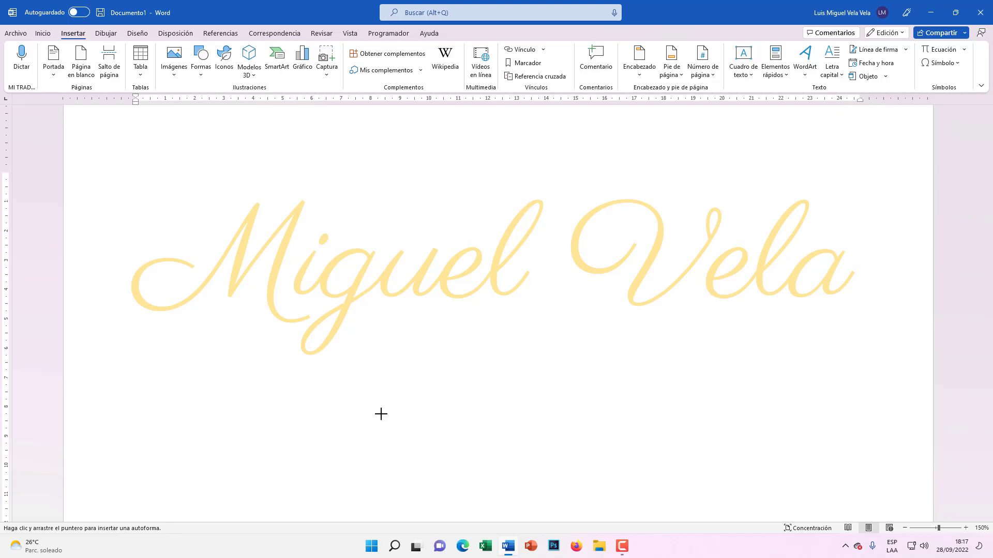
scroll(367, 406, "down", 1)
scroll(365, 406, "down", 2)
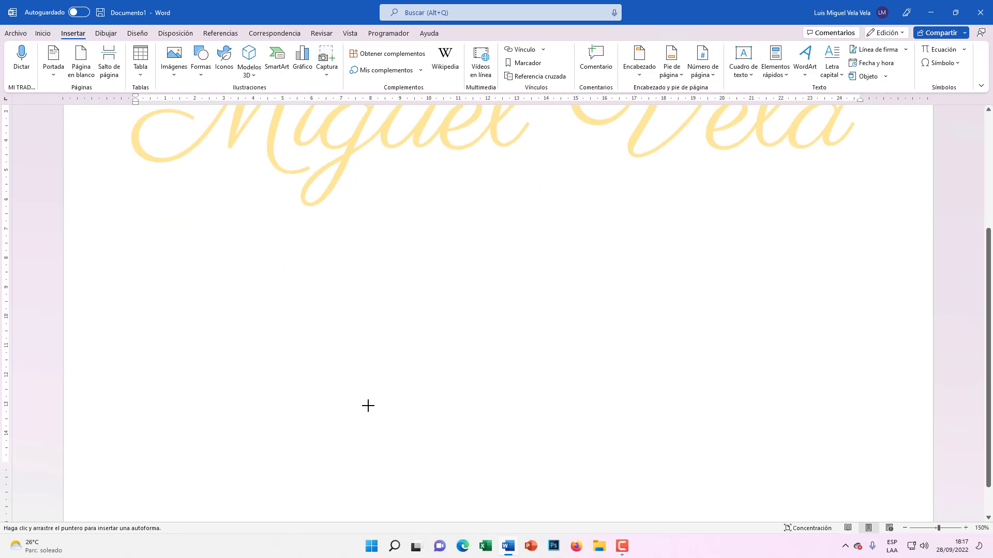
scroll(365, 406, "up", 2)
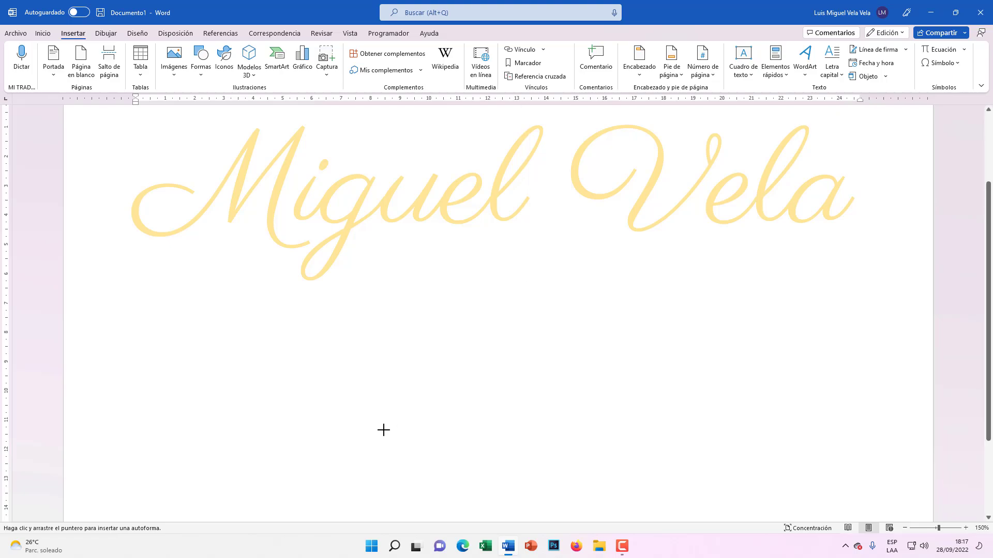
mouse_move(383, 430)
left_mouse_down()
mouse_move(452, 368)
mouse_move(330, 428)
mouse_move(440, 359)
left_mouse_up()
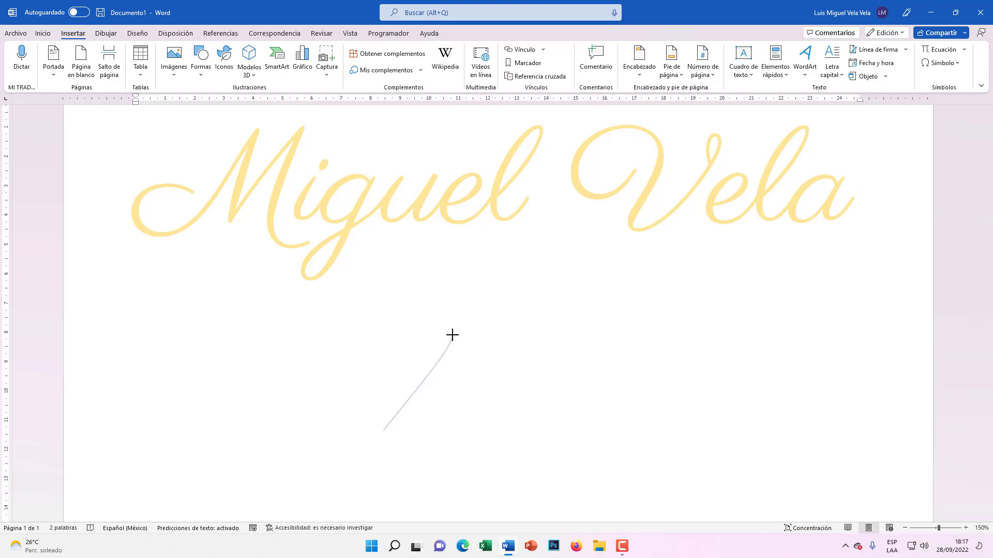
left_click(440, 353)
left_click(434, 332)
left_click(425, 376)
double_click(487, 434)
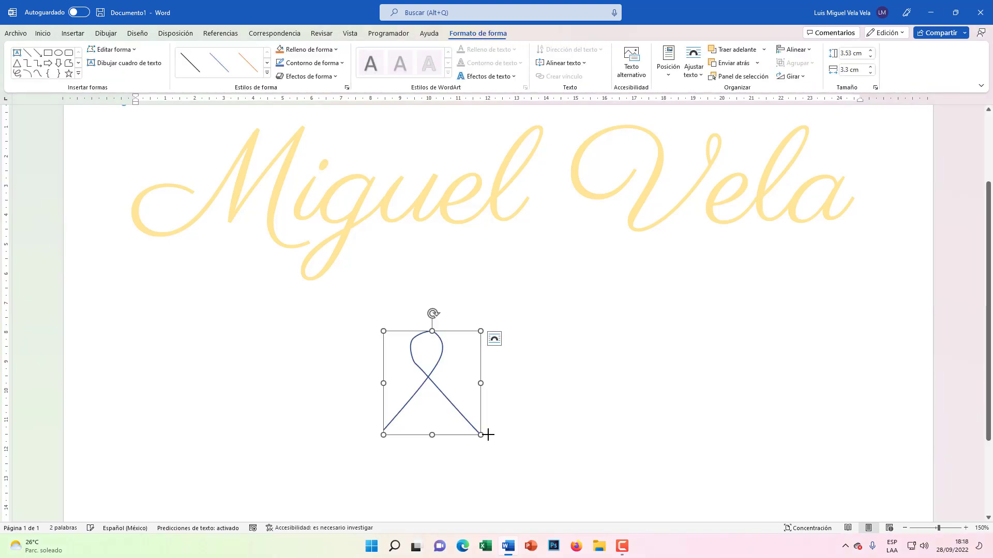
left_click_drag(425, 383, 516, 350)
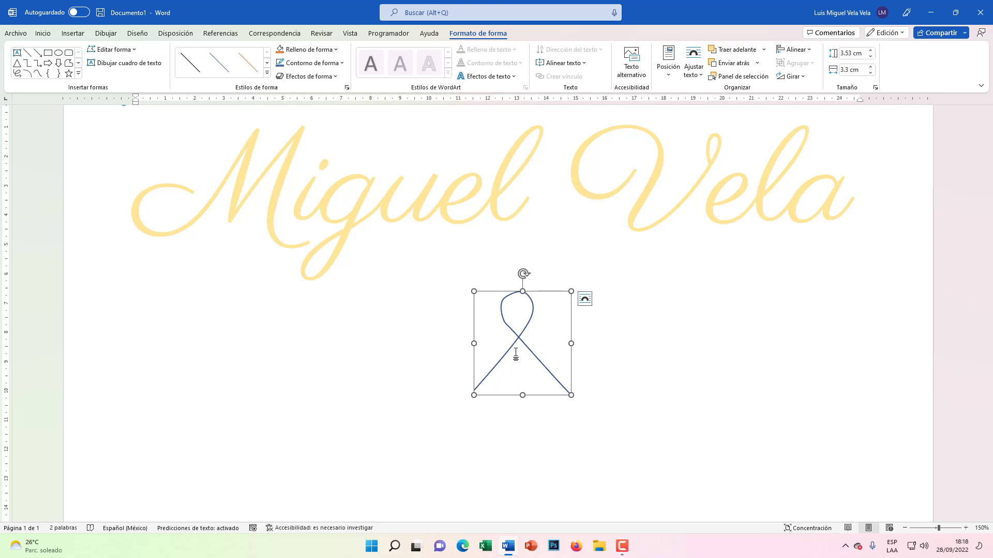
key("Delete")
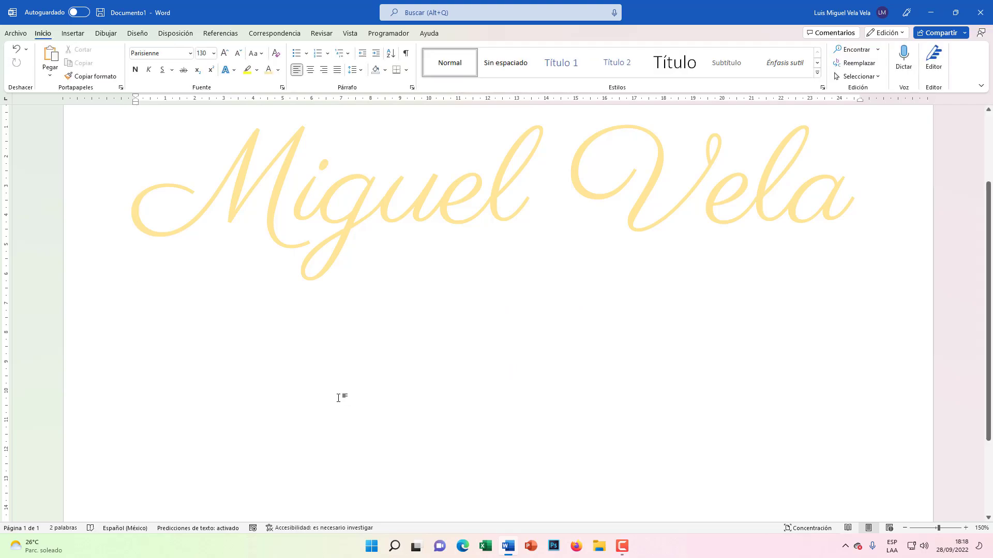
Step: Zoom in to 372% on the start of Miguel
scroll(284, 162, "up", 2)
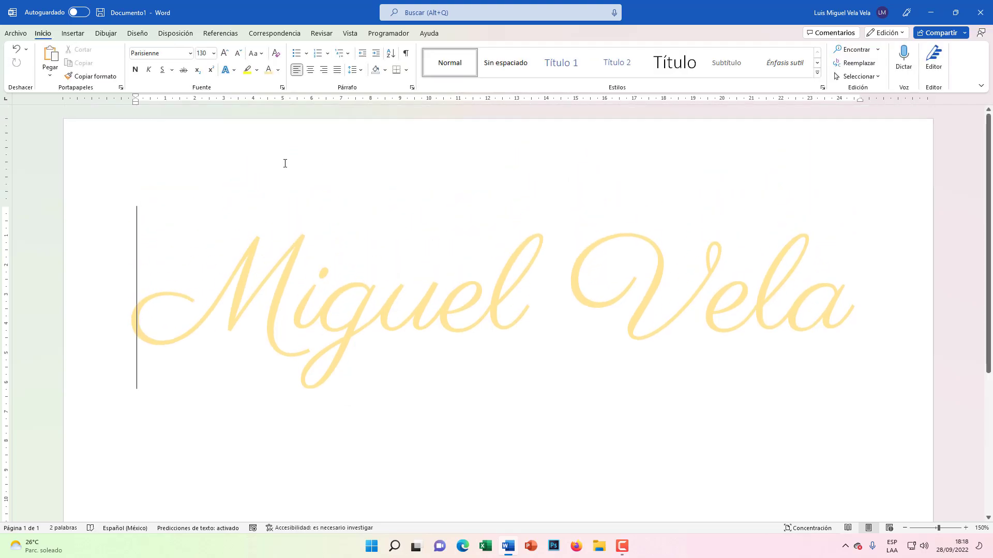
left_click(71, 34)
left_click_drag(938, 528, 952, 528)
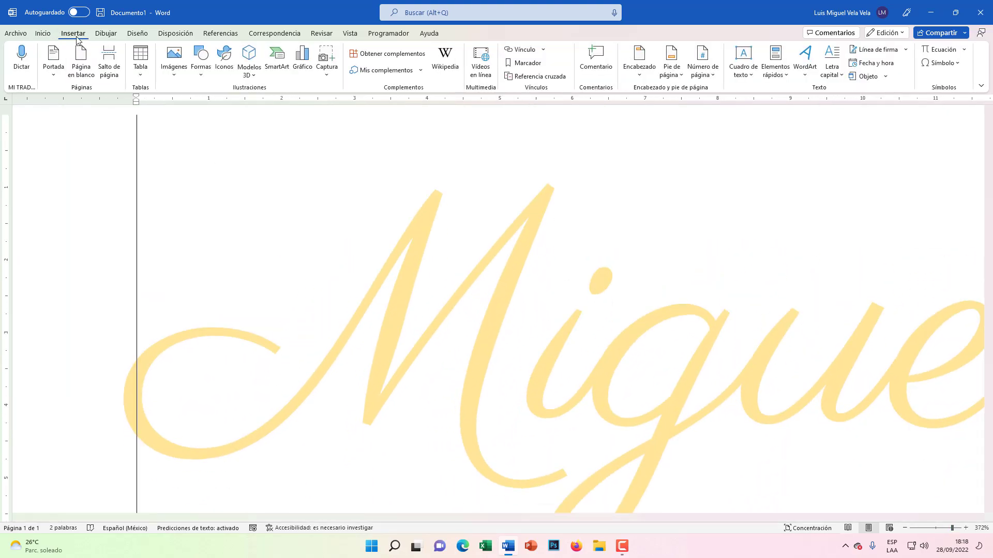
Step: Draw a Curva line tracing the capital M along the yellow letter's strokes
left_click(201, 78)
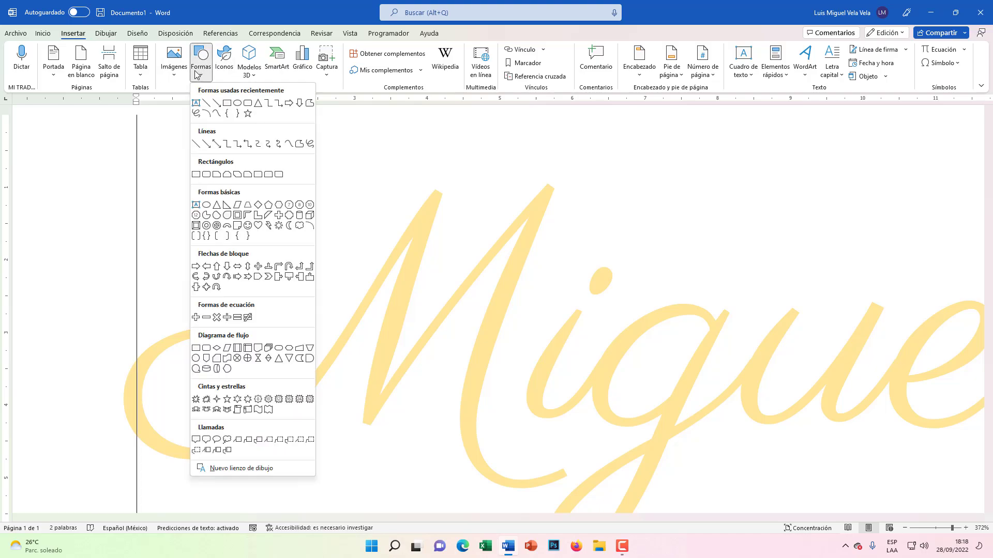
left_click(292, 146)
scroll(279, 382, "down", 3)
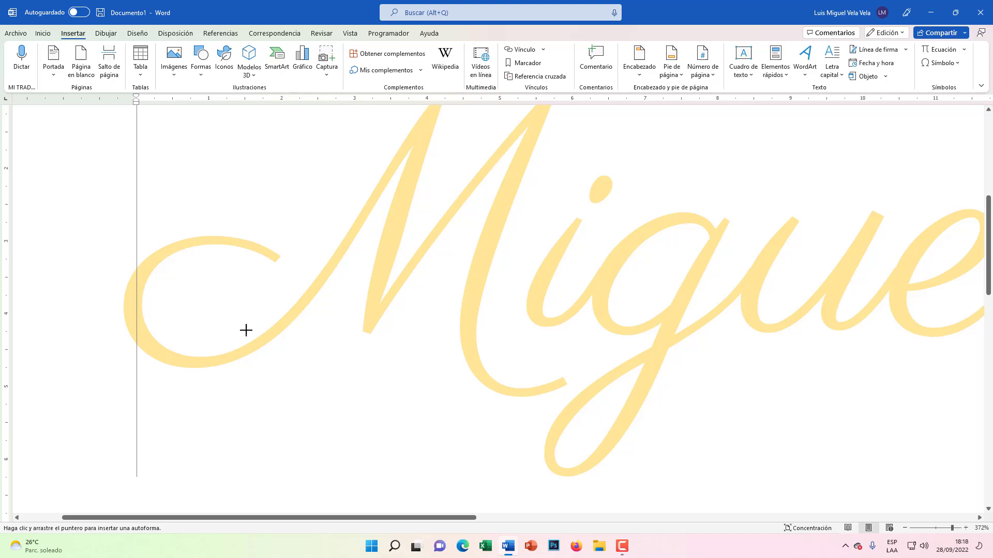
left_click(278, 259)
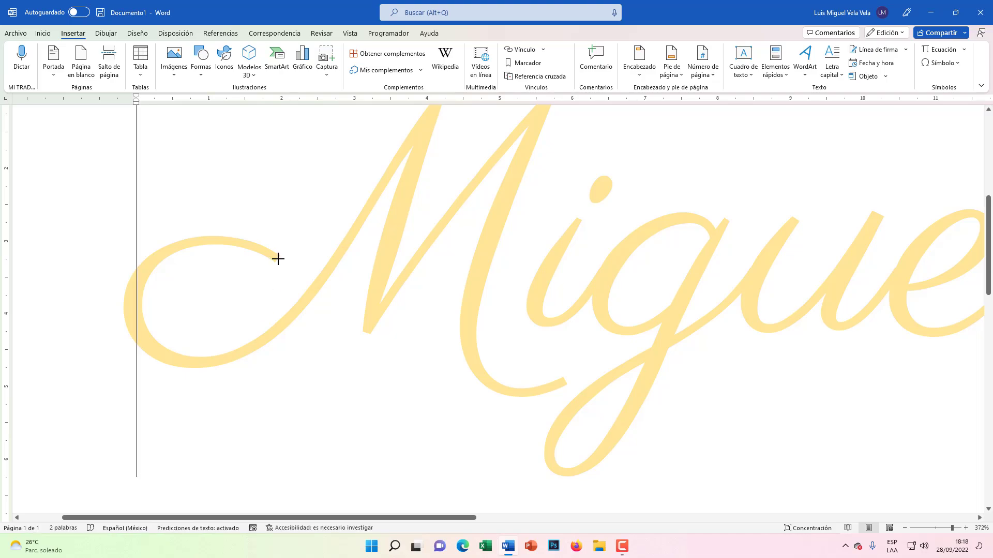
left_click(233, 246)
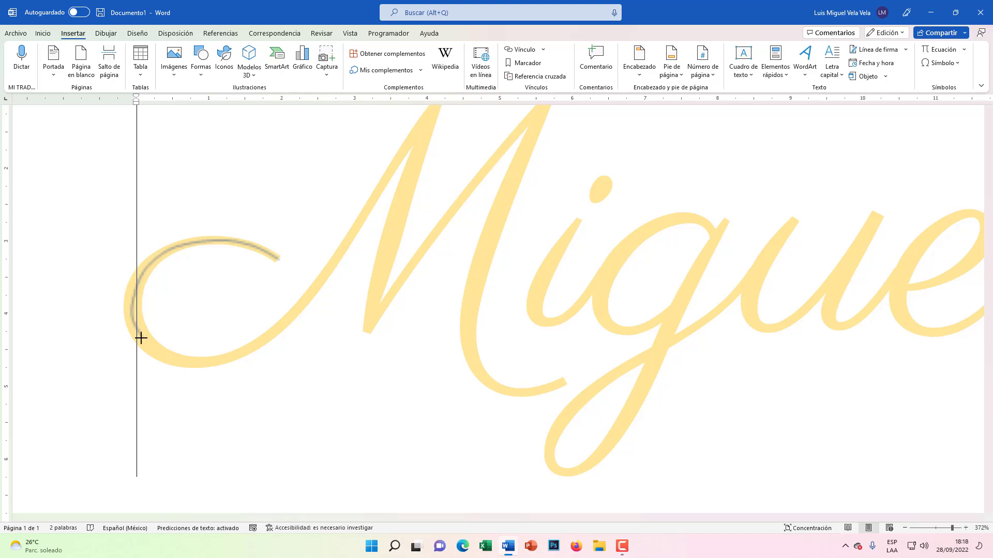
mouse_move(140, 344)
left_mouse_down()
mouse_move(188, 363)
mouse_move(279, 329)
mouse_move(436, 108)
mouse_move(466, 257)
left_mouse_up()
key("ctrl+z")
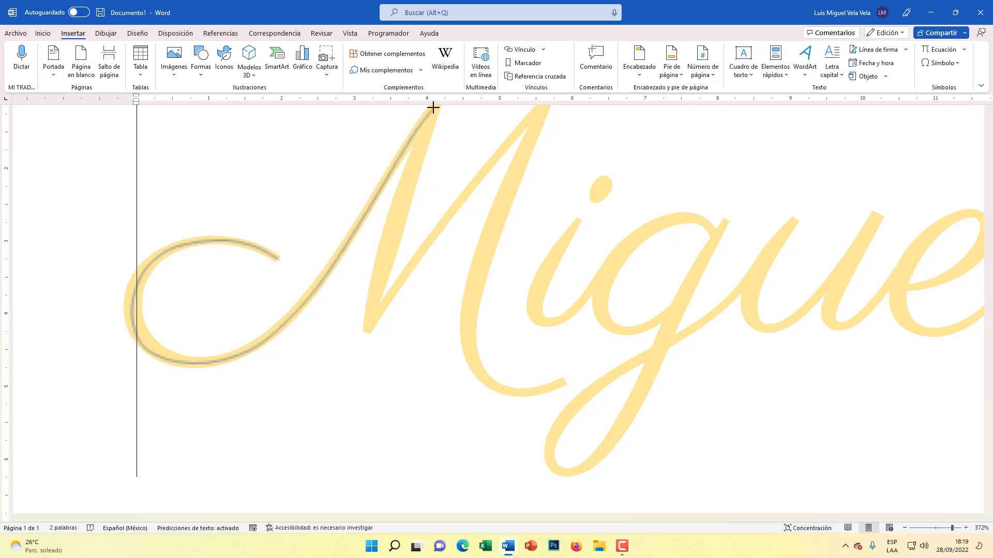
mouse_move(433, 110)
left_mouse_down()
mouse_move(390, 215)
mouse_move(367, 328)
mouse_move(461, 191)
mouse_move(535, 113)
mouse_move(470, 302)
mouse_move(470, 359)
mouse_move(487, 385)
mouse_move(563, 384)
left_mouse_up()
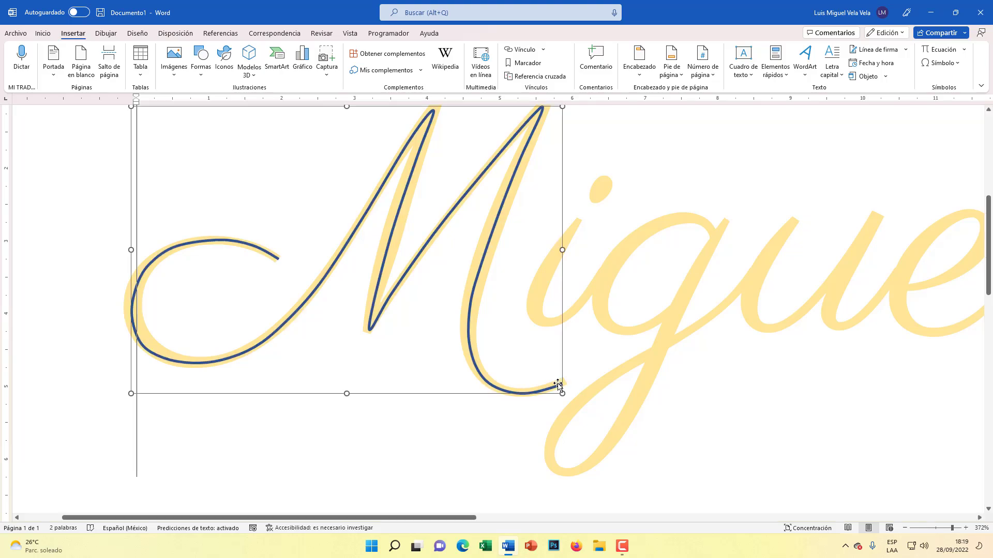
Step: Zoom out and back in on the traced M, then deselect it
left_click(940, 528)
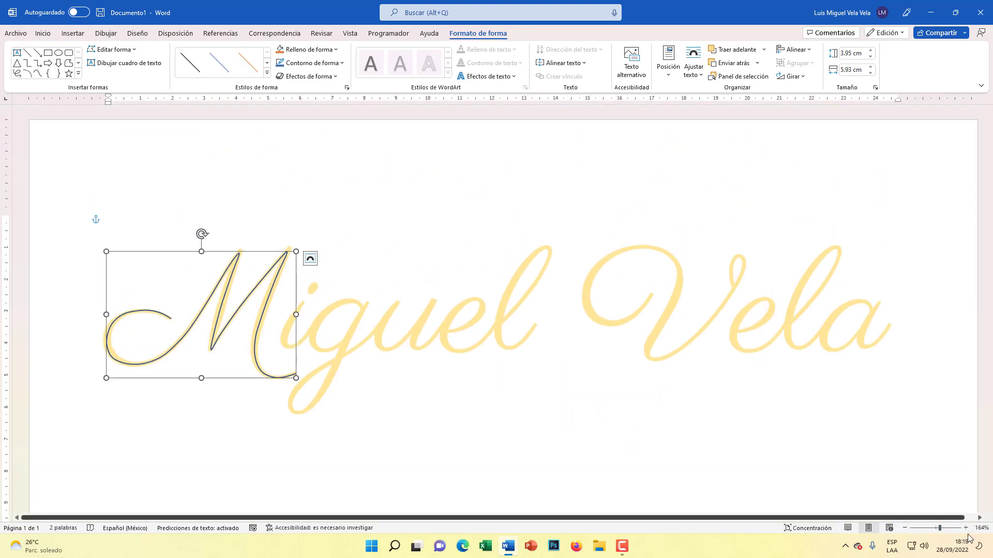
left_click(951, 528)
scroll(645, 361, "down", 2)
scroll(620, 336, "down", 1)
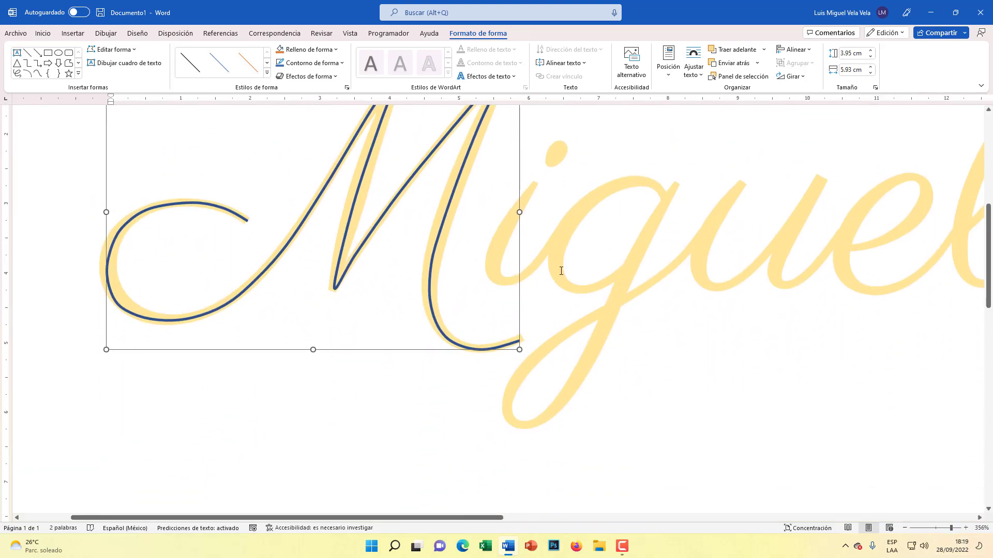
scroll(561, 271, "up", 2)
left_click(694, 417)
Step: Draw a second Curva line tracing over the i and the g's bowl
left_click(66, 33)
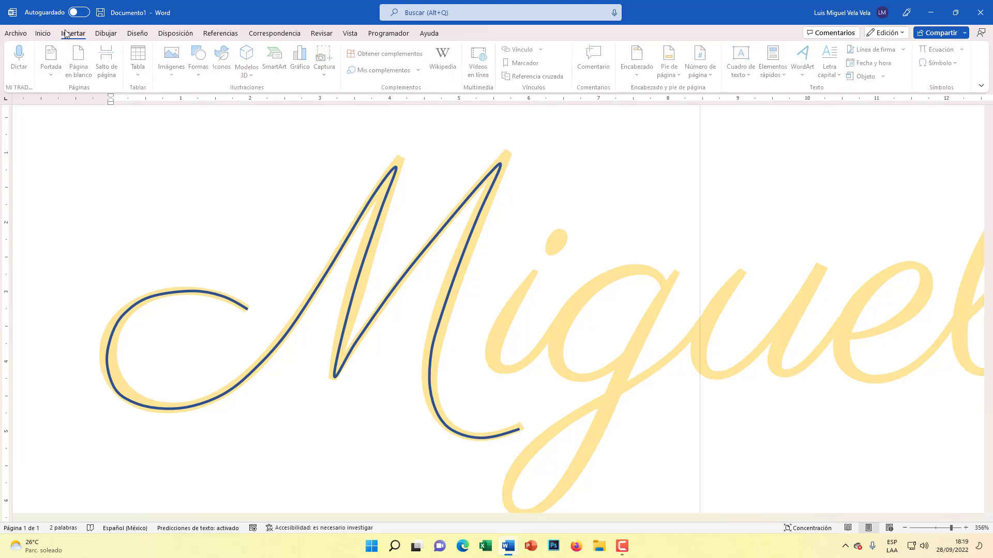
left_click(201, 72)
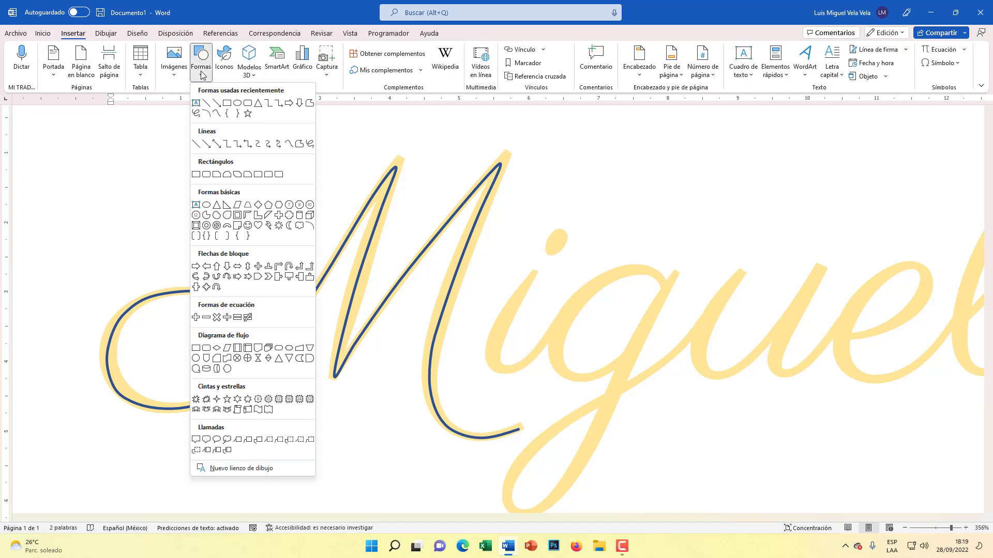
left_click(288, 144)
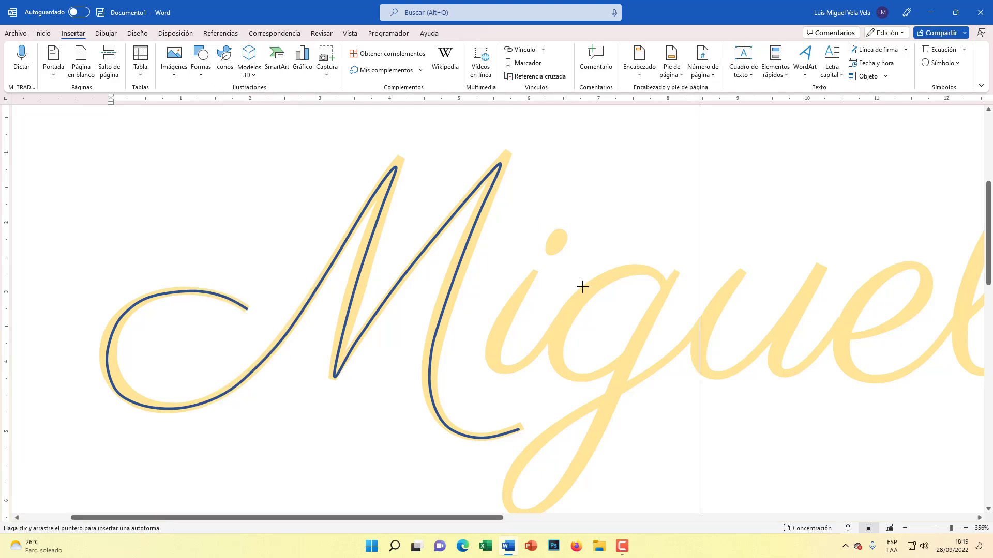
mouse_move(536, 273)
left_mouse_down()
mouse_move(497, 337)
mouse_move(500, 368)
mouse_move(529, 357)
mouse_move(587, 288)
mouse_move(627, 268)
mouse_move(673, 284)
mouse_move(631, 350)
mouse_move(584, 378)
mouse_move(553, 350)
mouse_move(575, 303)
left_mouse_up()
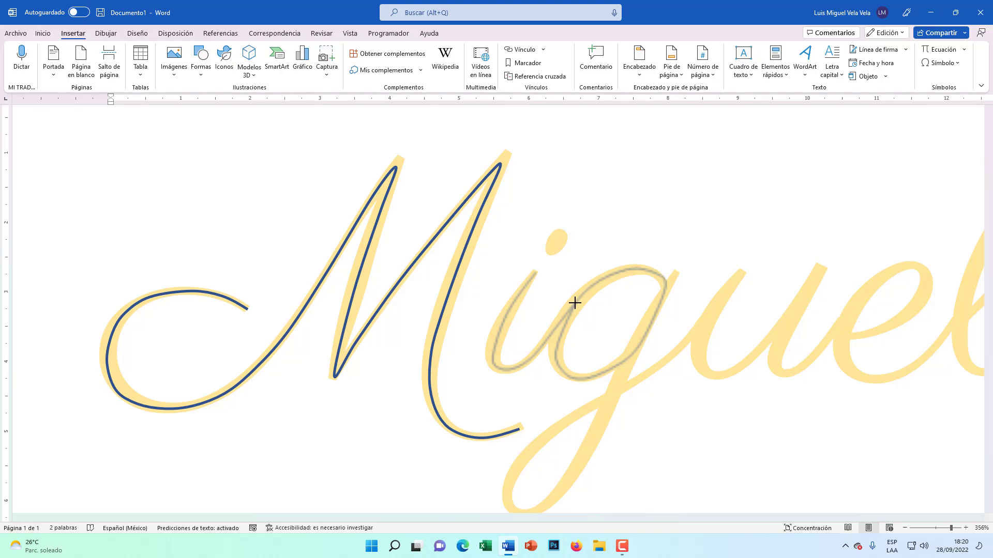
left_click_drag(574, 303, 575, 303)
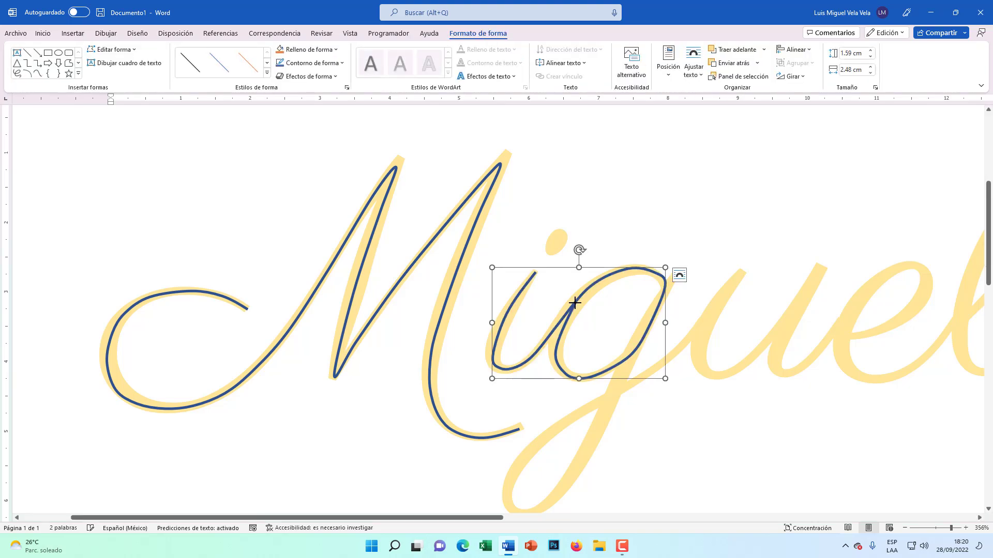
Step: Draw a third Curva line down the g's descender and up through the u toward the e
left_click(73, 33)
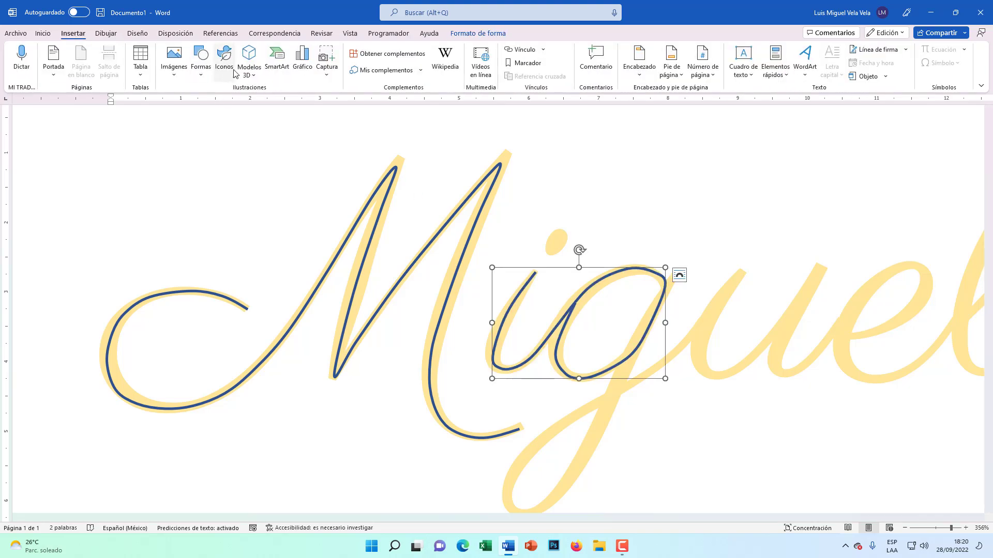
left_click(201, 62)
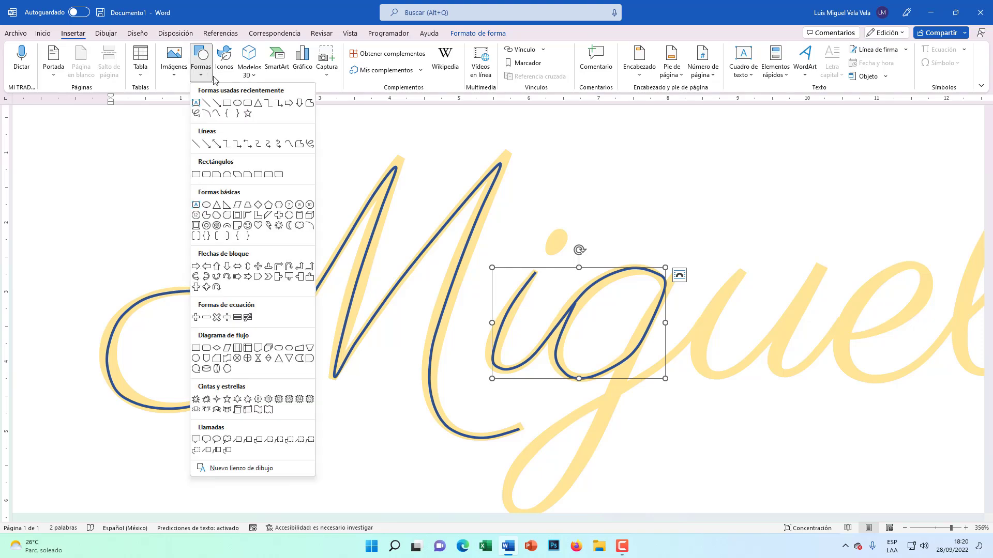
left_click(289, 144)
scroll(724, 362, "down", 3)
scroll(724, 404, "down", 2)
scroll(688, 320, "up", 2)
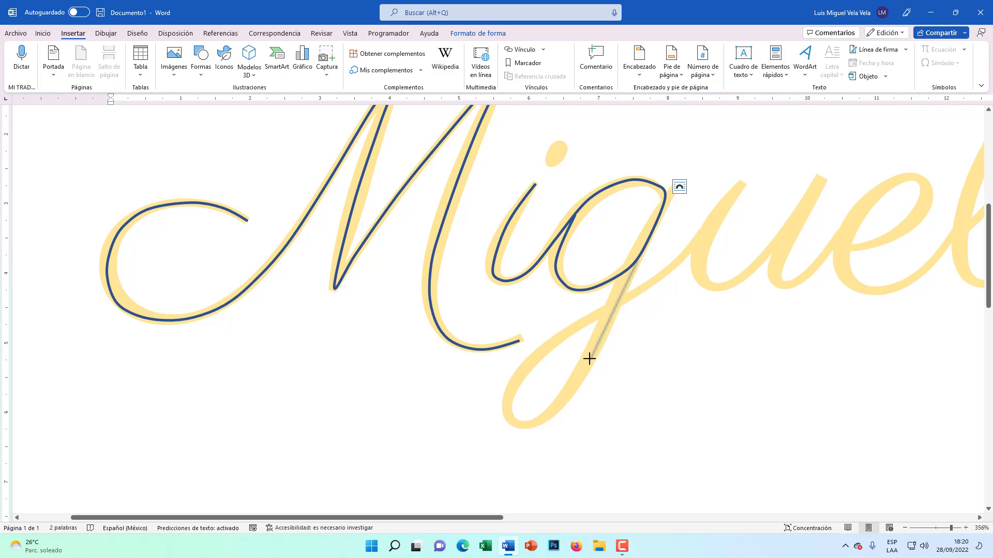
mouse_move(591, 359)
left_mouse_down()
mouse_move(564, 401)
mouse_move(521, 424)
mouse_move(508, 394)
mouse_move(522, 369)
mouse_move(676, 262)
mouse_move(738, 186)
mouse_move(701, 257)
mouse_move(703, 278)
mouse_move(727, 286)
mouse_move(780, 246)
mouse_move(791, 223)
mouse_move(769, 241)
left_mouse_up()
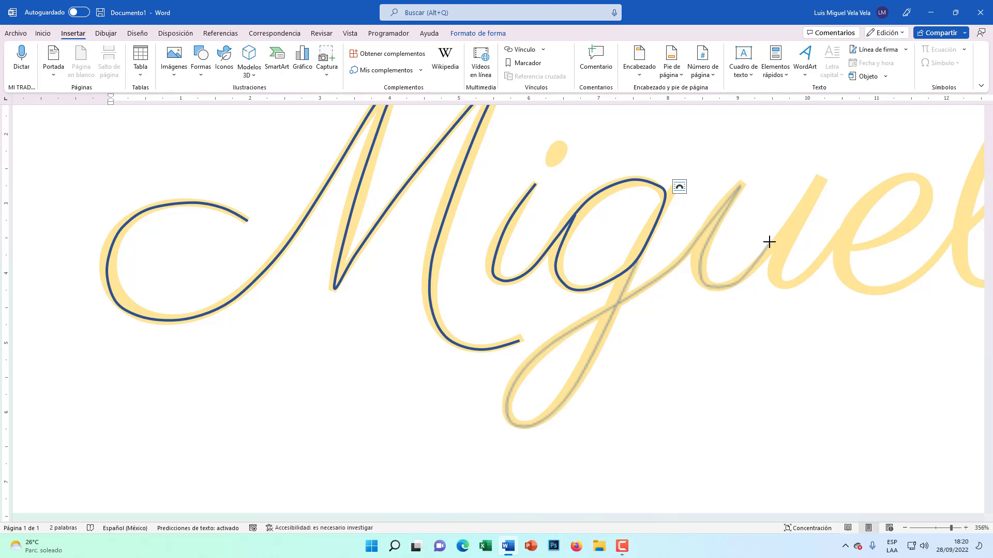
mouse_move(769, 241)
left_mouse_down()
mouse_move(720, 243)
mouse_move(827, 273)
mouse_move(795, 228)
mouse_move(705, 254)
mouse_move(734, 255)
mouse_move(719, 286)
mouse_move(754, 269)
mouse_move(817, 181)
mouse_move(773, 257)
mouse_move(786, 286)
mouse_move(822, 258)
mouse_move(791, 243)
mouse_move(920, 173)
mouse_move(925, 201)
mouse_move(908, 224)
mouse_move(837, 246)
left_mouse_up()
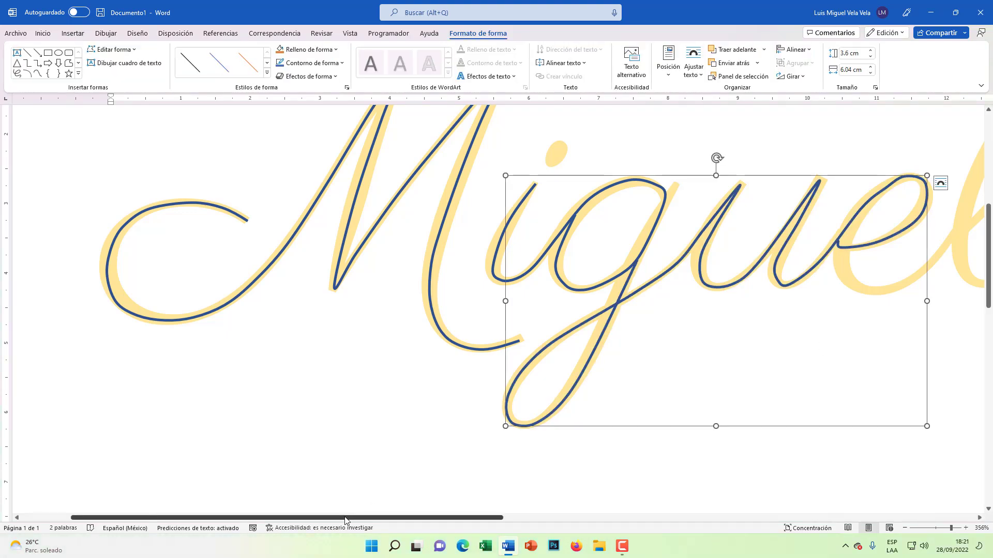
Step: Add a fourth Curva line tracing the end of the e and the l, then zoom out to about 116%
left_click_drag(346, 518, 502, 518)
scroll(552, 356, "up", 5)
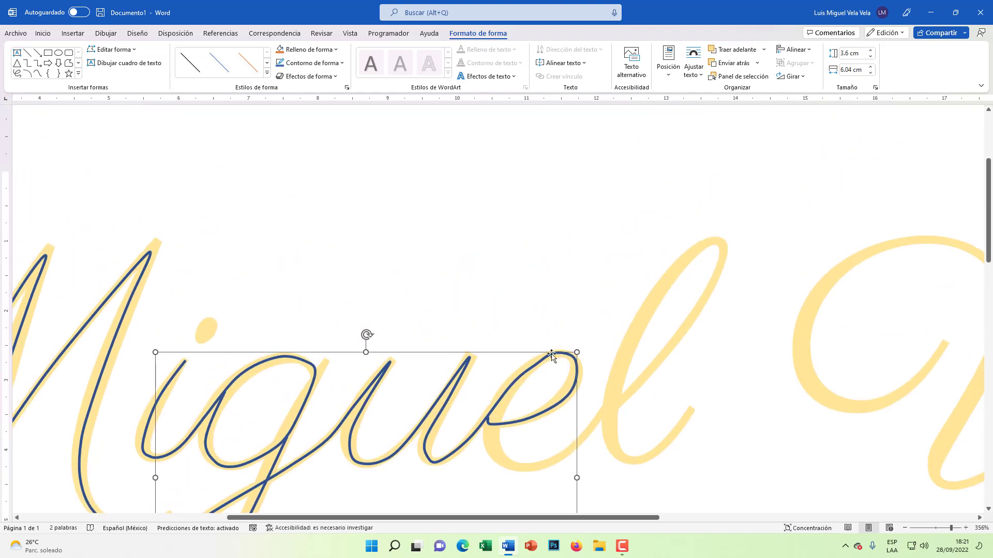
scroll(552, 357, "down", 3)
left_click(73, 33)
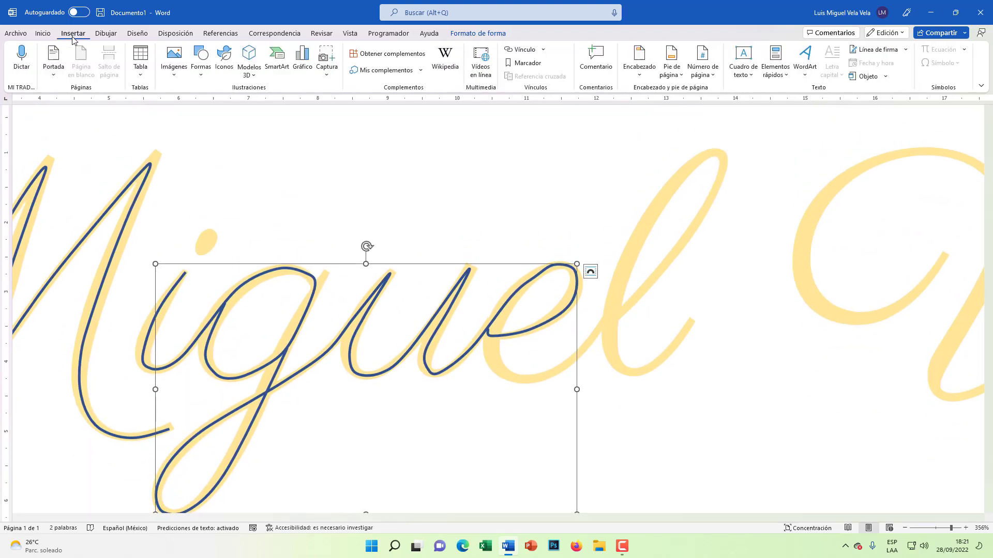
left_click(201, 61)
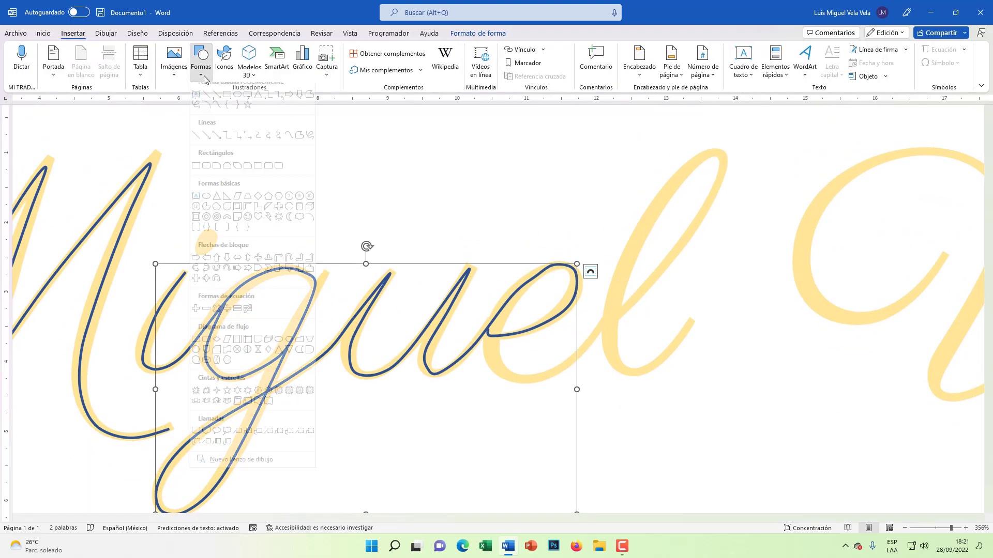
left_click(289, 144)
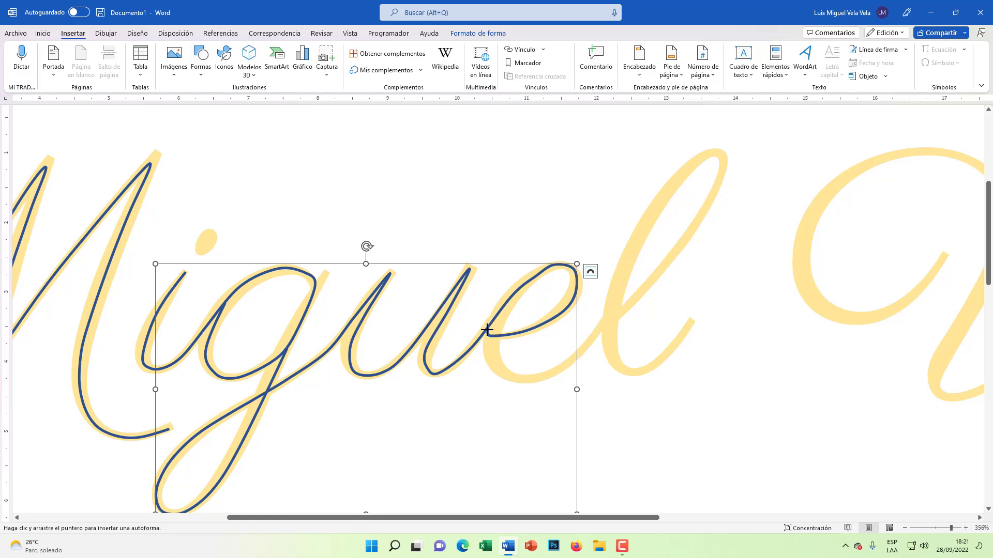
mouse_move(486, 329)
left_mouse_down()
mouse_move(505, 376)
mouse_move(537, 381)
mouse_move(565, 366)
mouse_move(698, 224)
mouse_move(665, 262)
mouse_move(717, 196)
mouse_move(721, 153)
mouse_move(698, 156)
mouse_move(669, 177)
mouse_move(627, 250)
mouse_move(605, 315)
mouse_move(613, 370)
mouse_move(658, 364)
mouse_move(693, 321)
left_mouse_up()
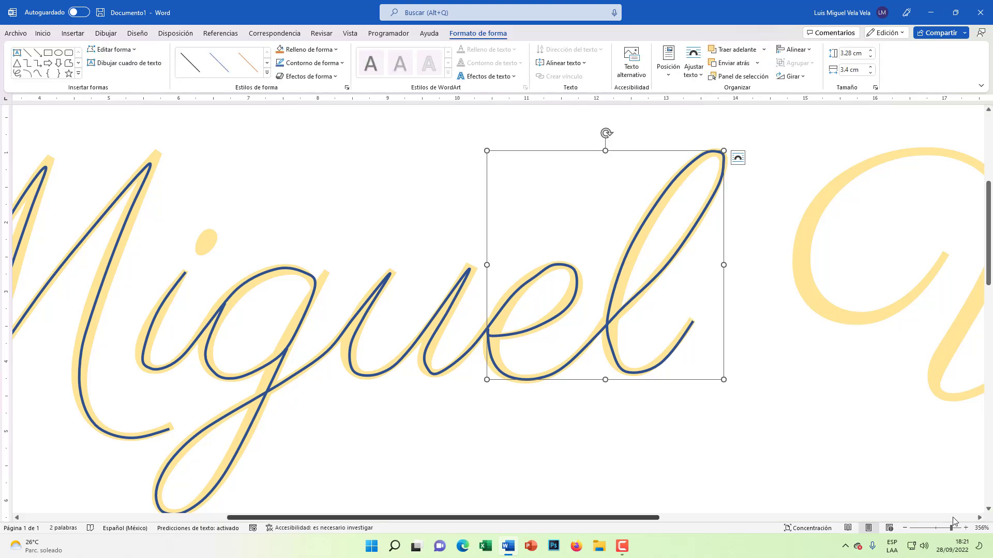
left_click(935, 528)
Step: Zoom in to 460% on the traced 'el' at the end of Miguel
scroll(259, 323, "up", 2)
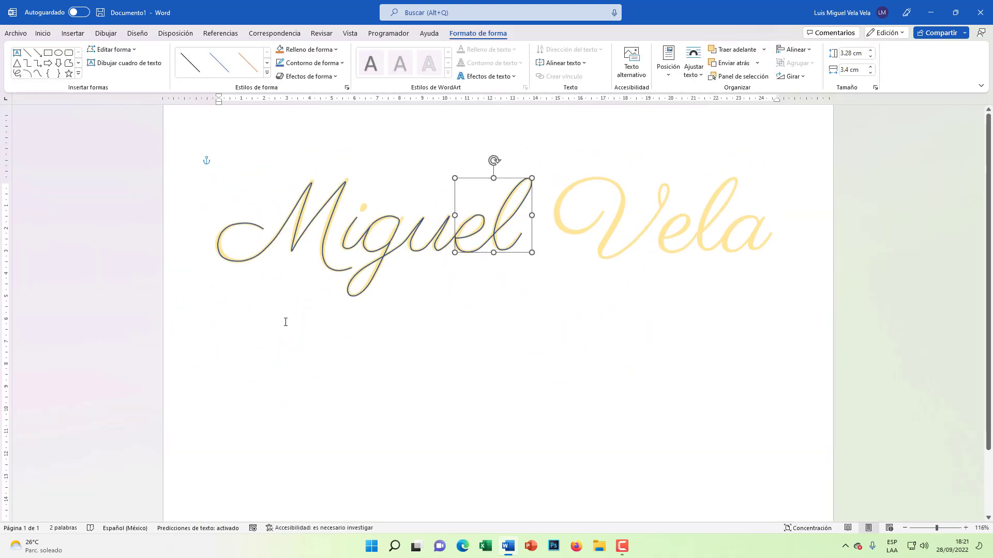
left_click(947, 528)
left_click(958, 527)
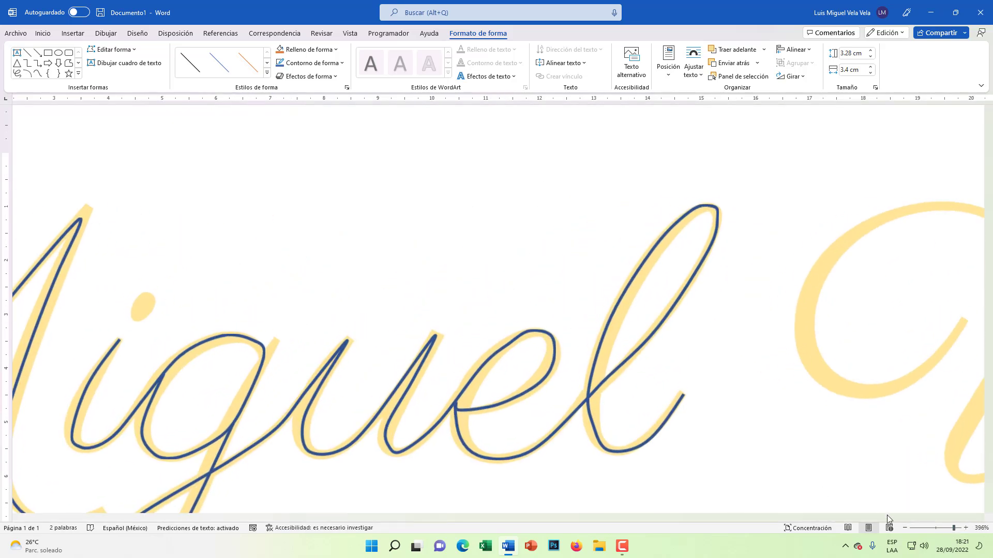
left_click(959, 528)
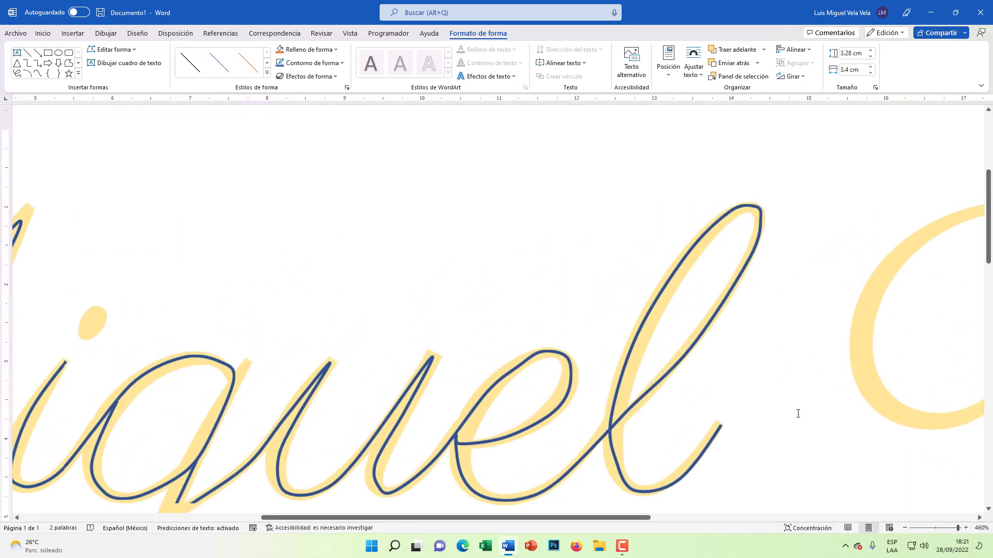
scroll(794, 403, "down", 2)
scroll(670, 278, "up", 1)
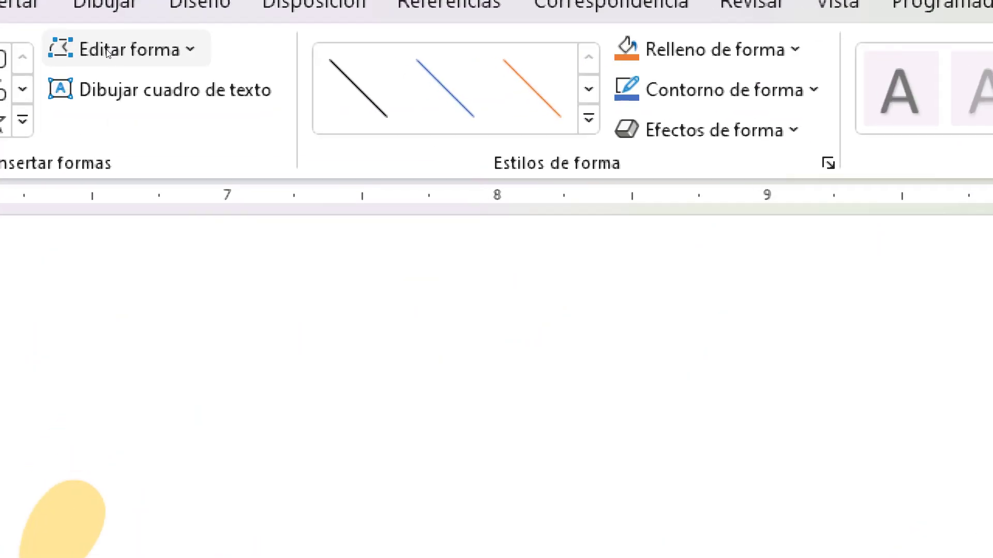
Step: Edit the 'el' curve's points, dragging the 'l' base node and its handles onto the yellow letter
left_click(107, 52)
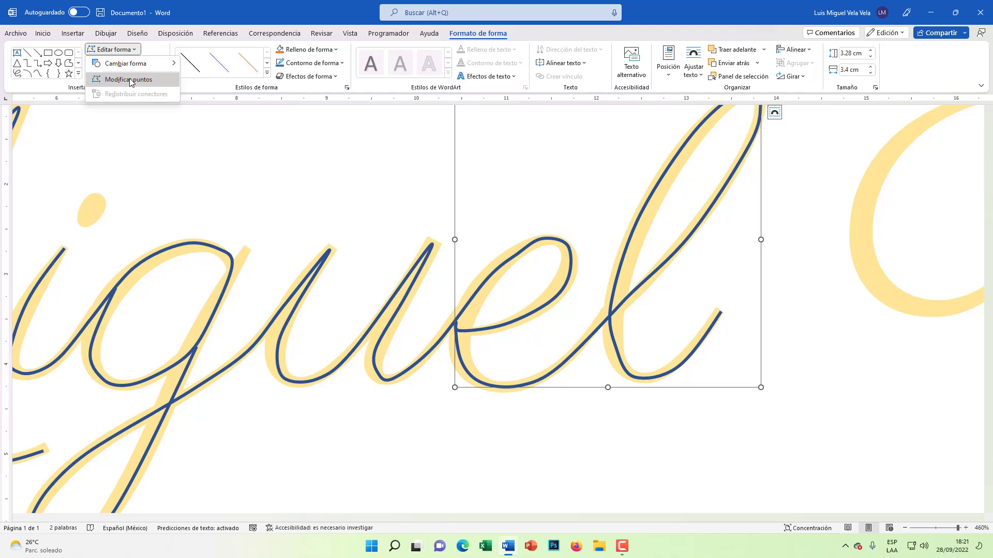
left_click(129, 79)
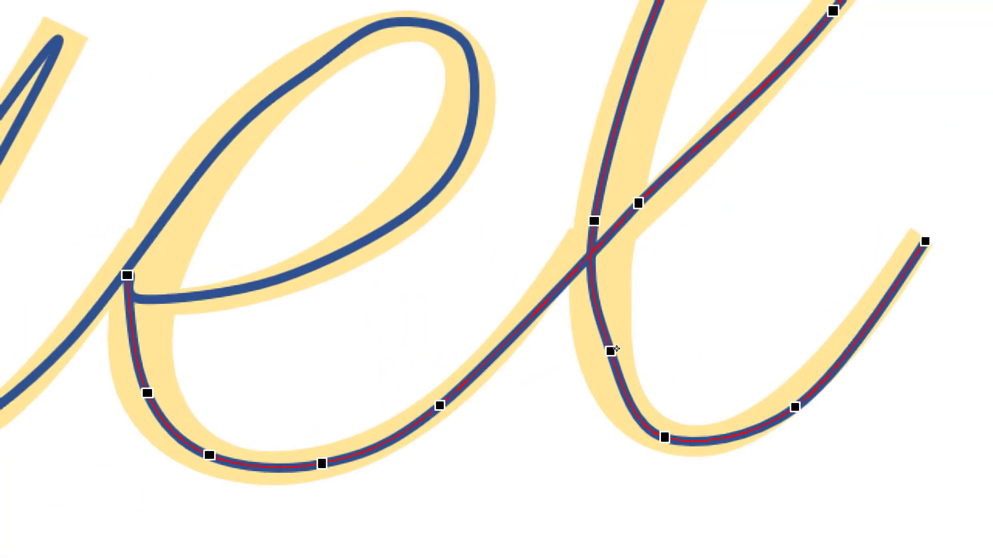
left_click(615, 350)
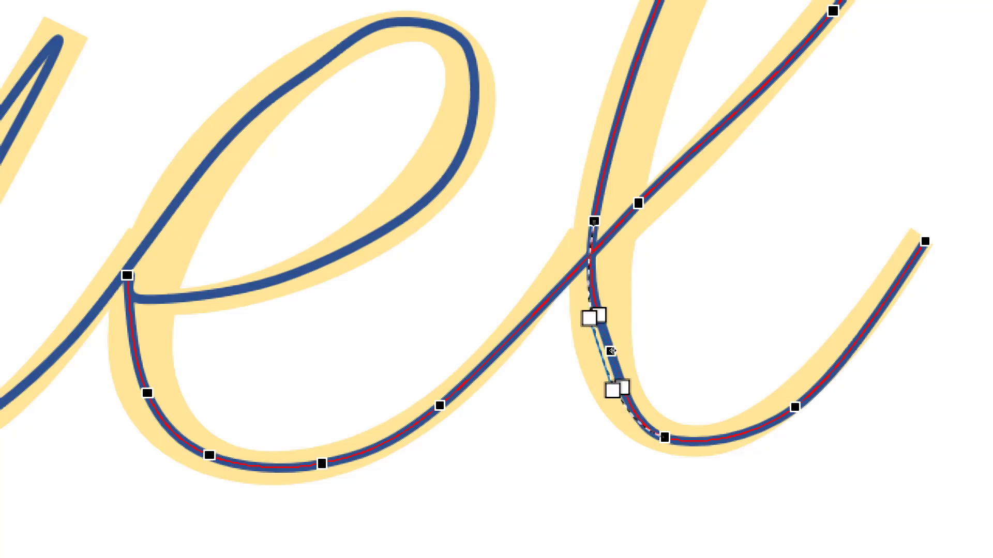
mouse_move(612, 351)
left_mouse_down()
mouse_move(601, 354)
mouse_move(613, 353)
left_mouse_up()
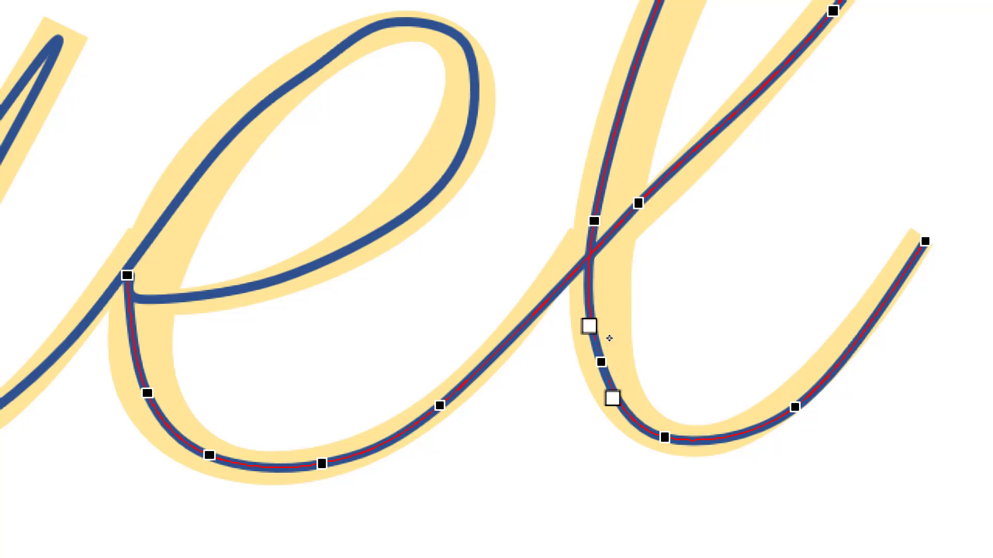
mouse_move(609, 338)
left_mouse_down()
mouse_move(530, 389)
mouse_move(534, 396)
mouse_move(604, 334)
mouse_move(611, 346)
left_mouse_up()
scroll(538, 417, "down", 1)
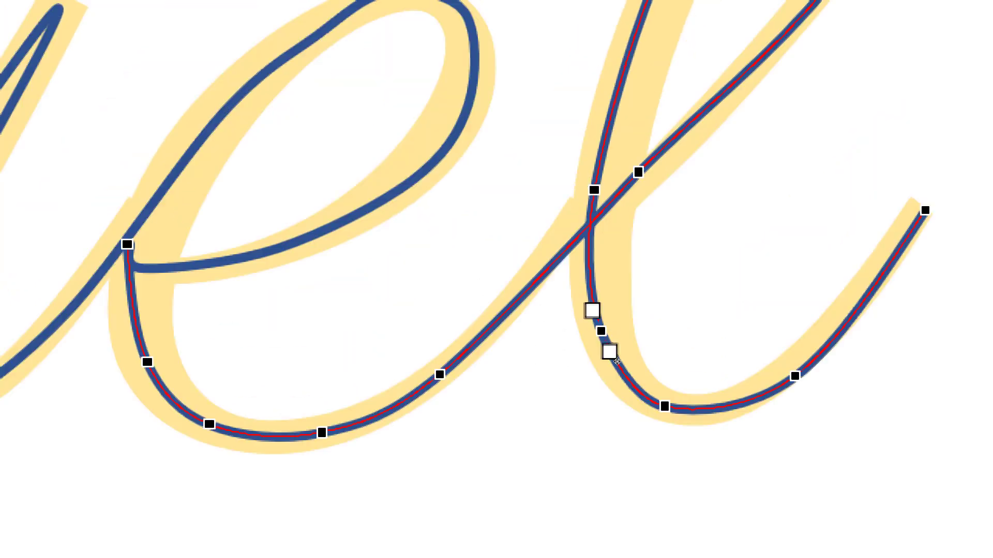
left_click_drag(616, 358, 623, 373)
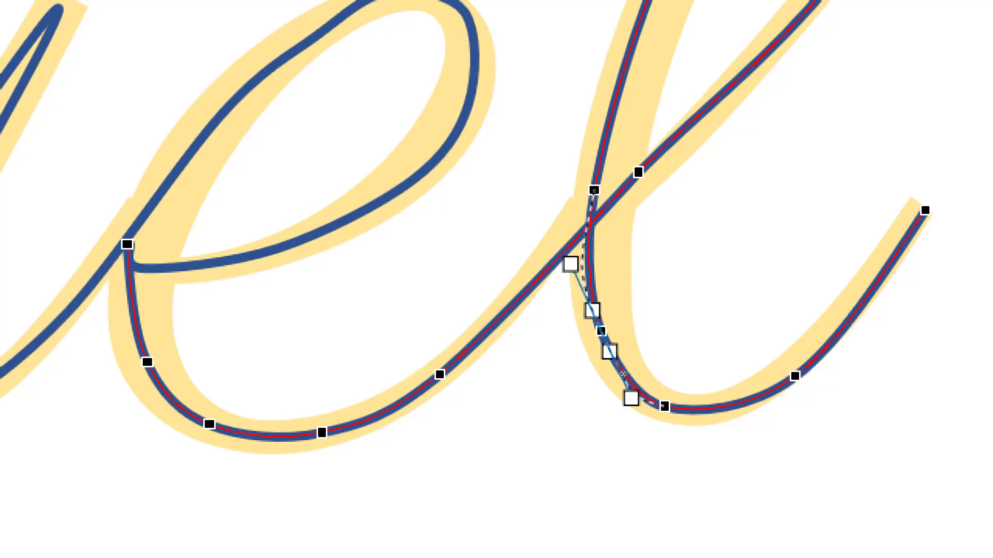
left_click_drag(623, 372, 654, 373)
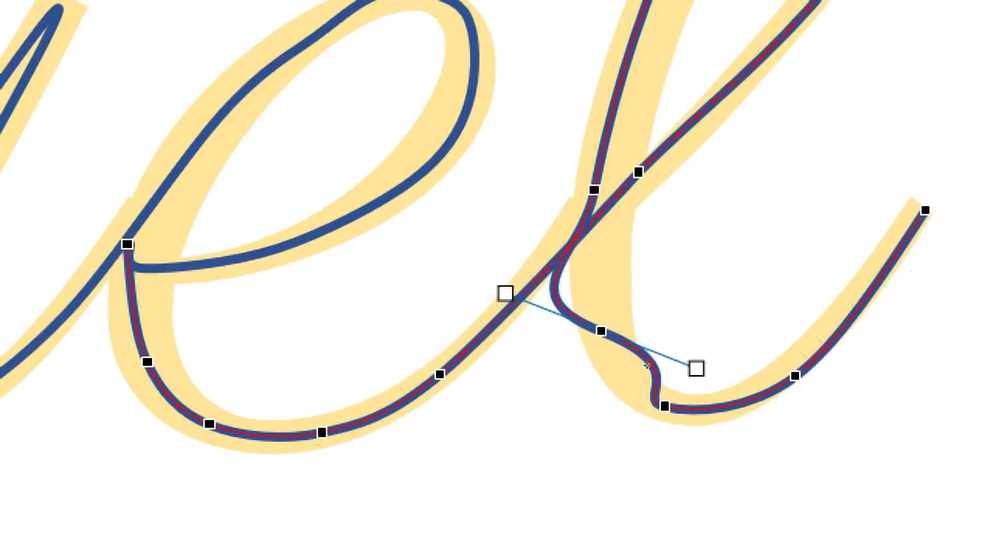
key("ctrl+z")
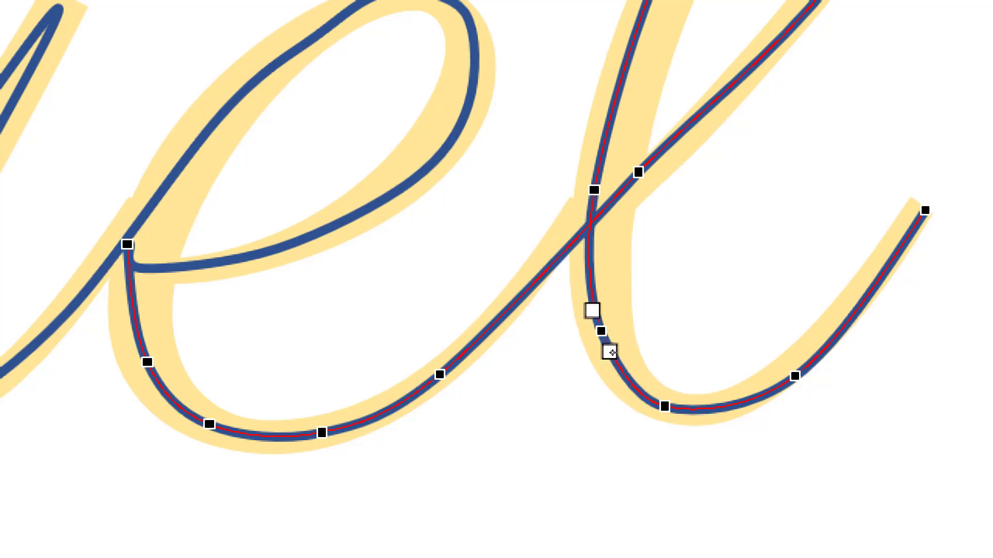
left_click_drag(612, 352, 611, 353)
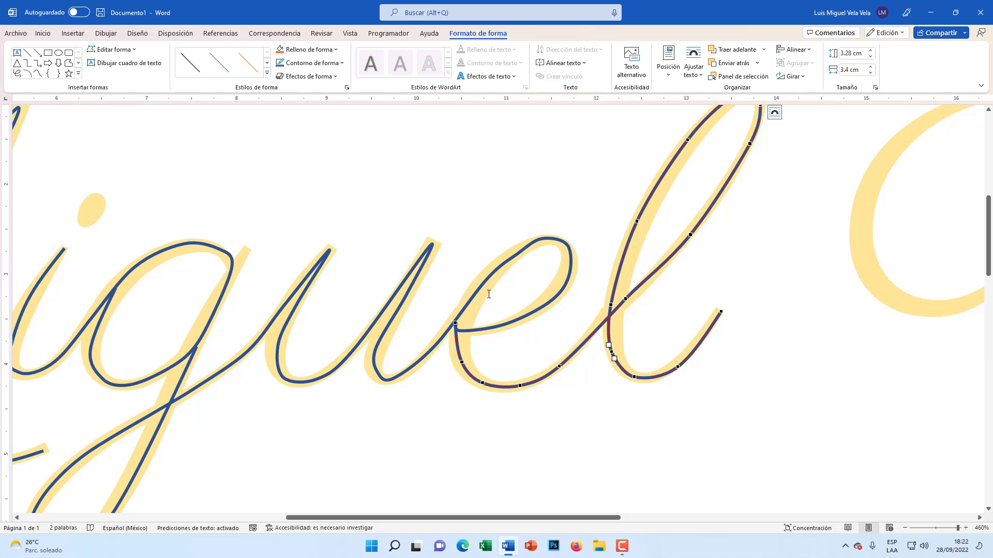
Step: Edit points on the 'ique' tracing, moving the node atop the 'e' loop to smooth it
left_click(511, 260)
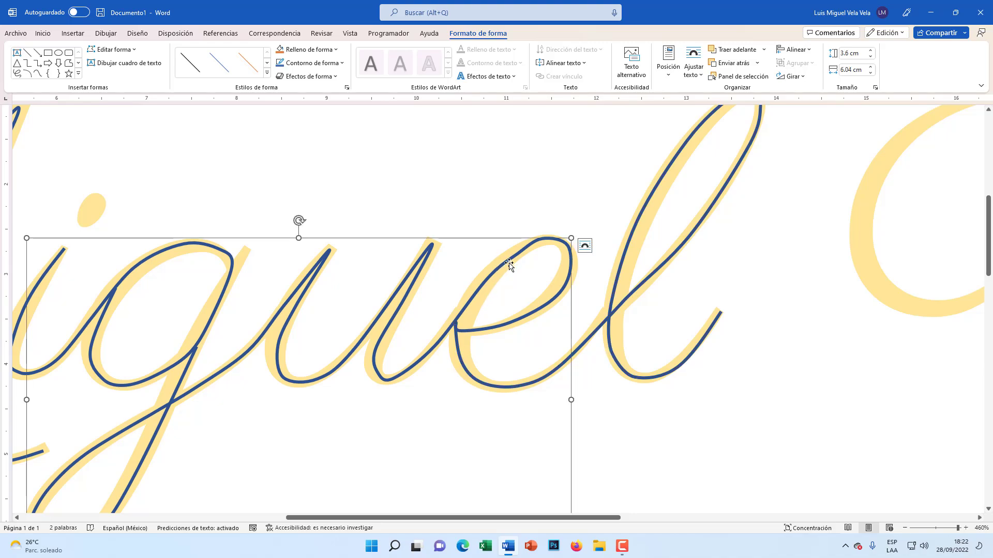
right_click(509, 264)
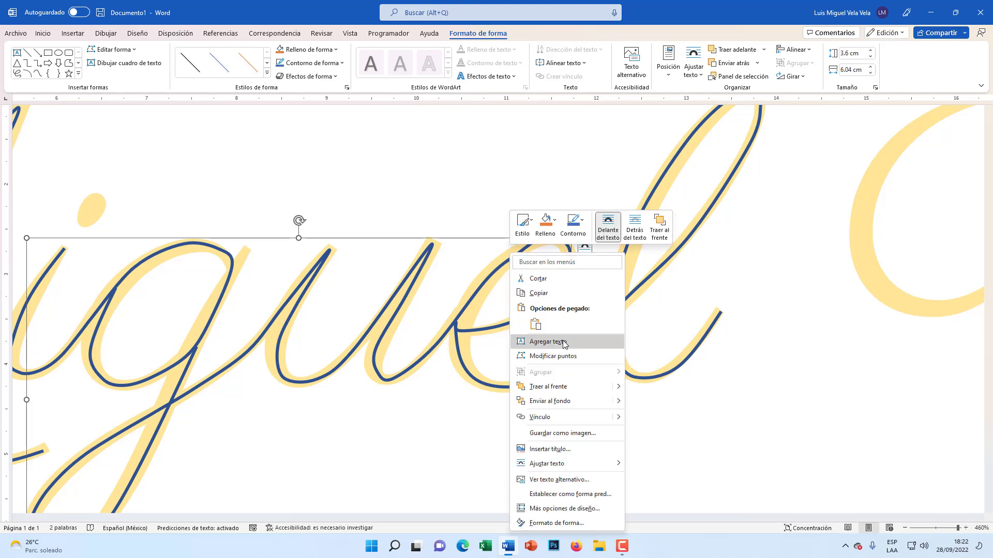
left_click(553, 356)
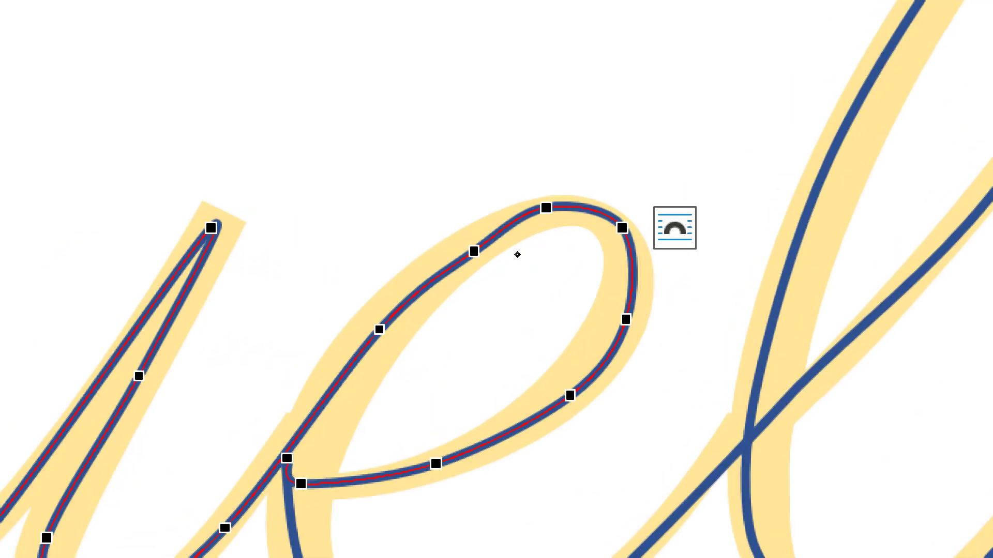
left_click(516, 253)
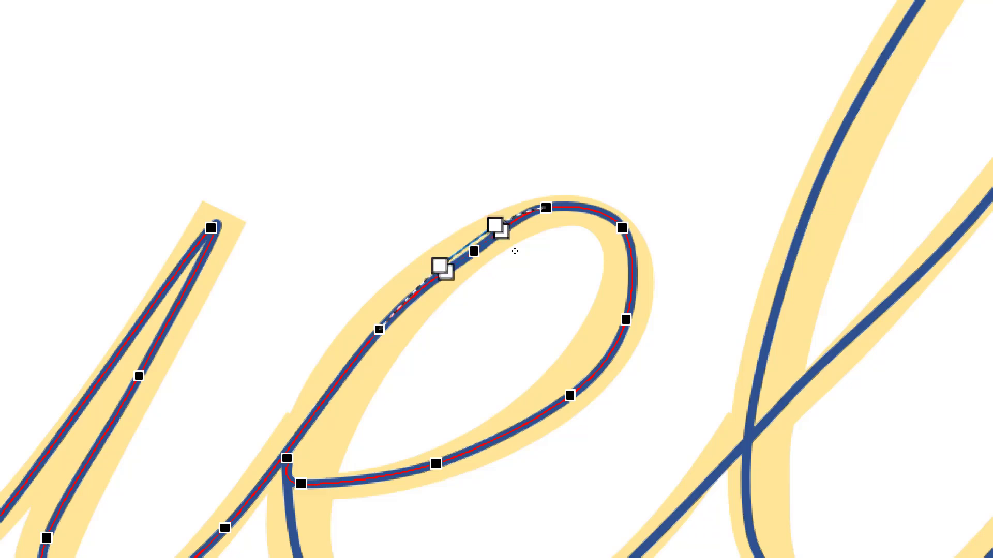
left_click_drag(515, 251, 515, 251)
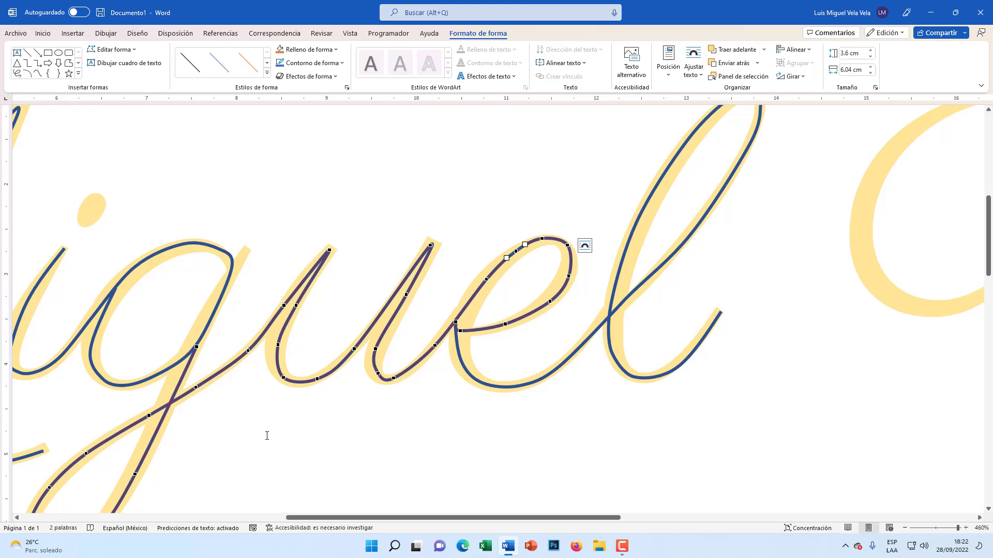
Step: Pan left to the traced capital 'M' and select its curve
scroll(275, 440, "down", 3)
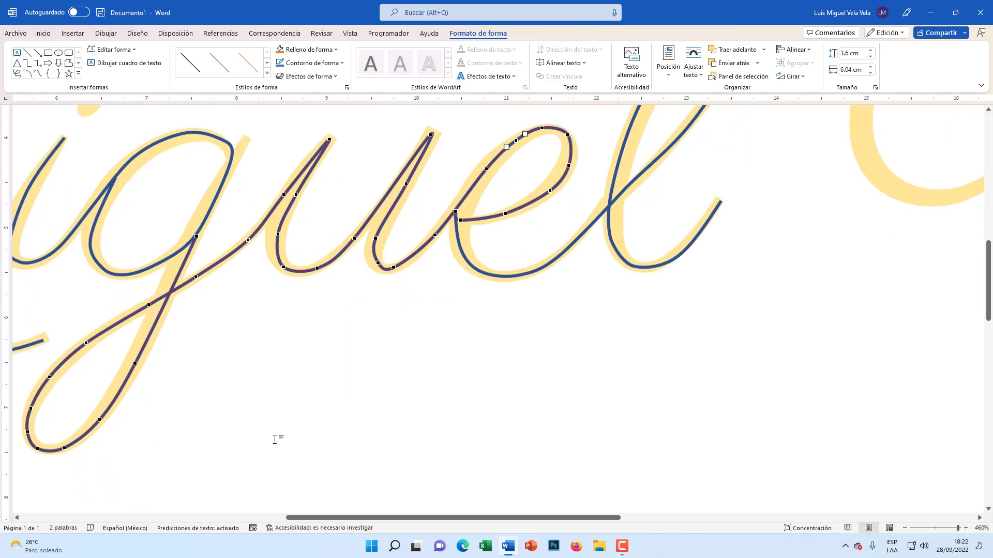
scroll(223, 421, "up", 3)
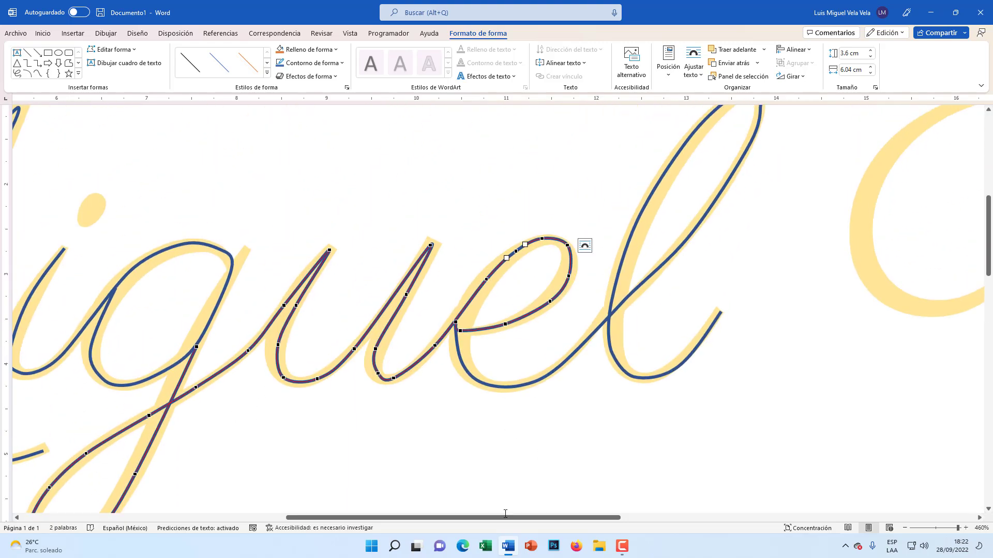
left_click_drag(506, 517, 291, 525)
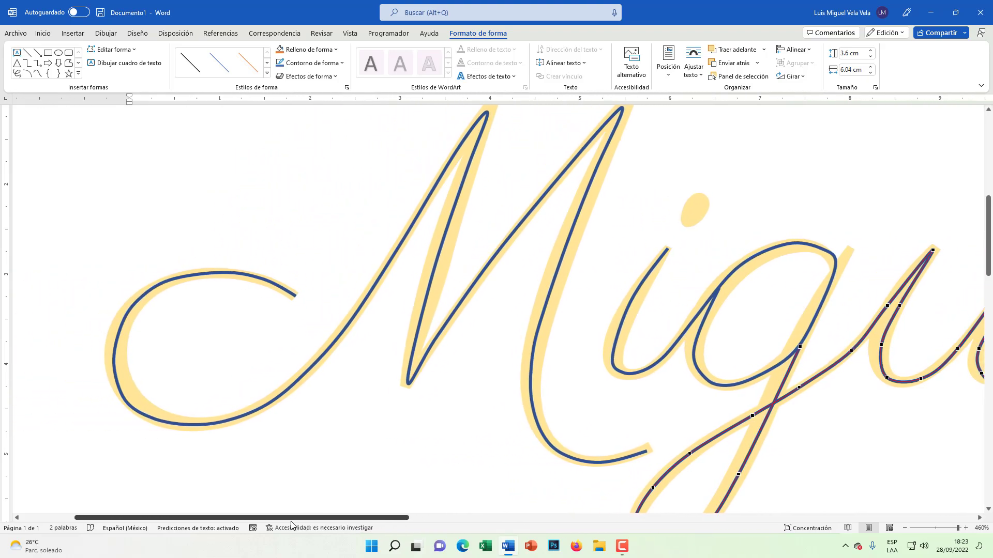
left_click(131, 395)
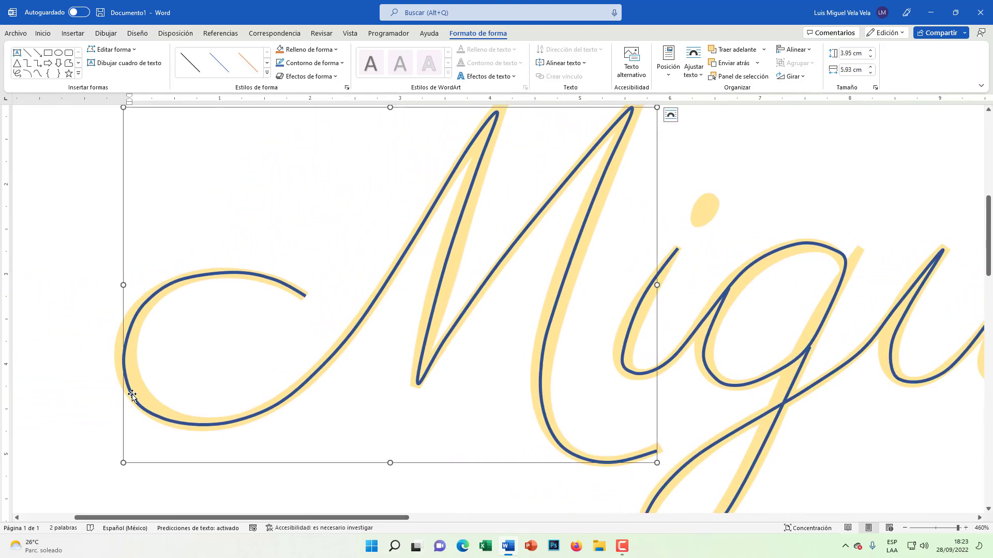
Step: Edit the M tracing's points, dragging the lower-left node until the curve sits on the yellow stroke
right_click(122, 356)
left_click(171, 182)
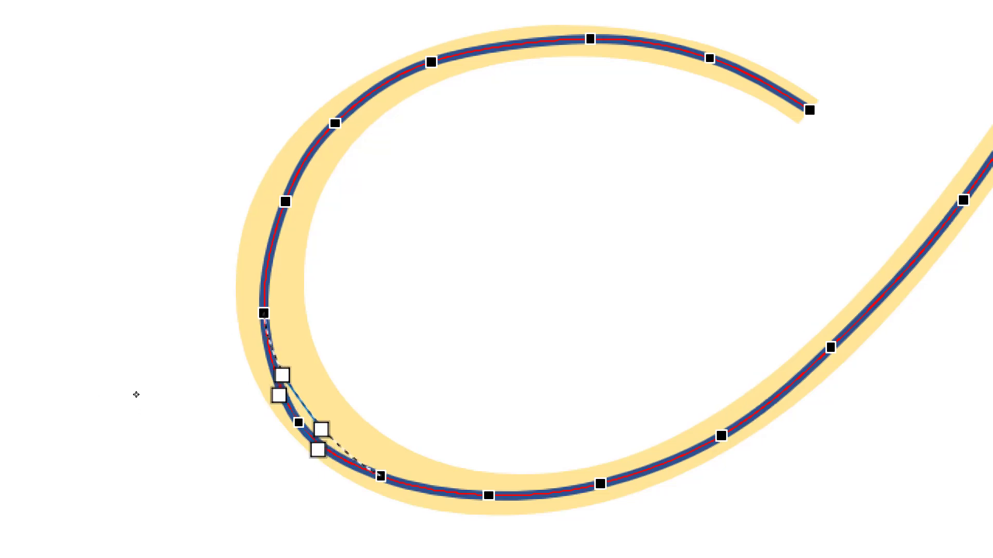
left_click_drag(133, 395, 218, 418)
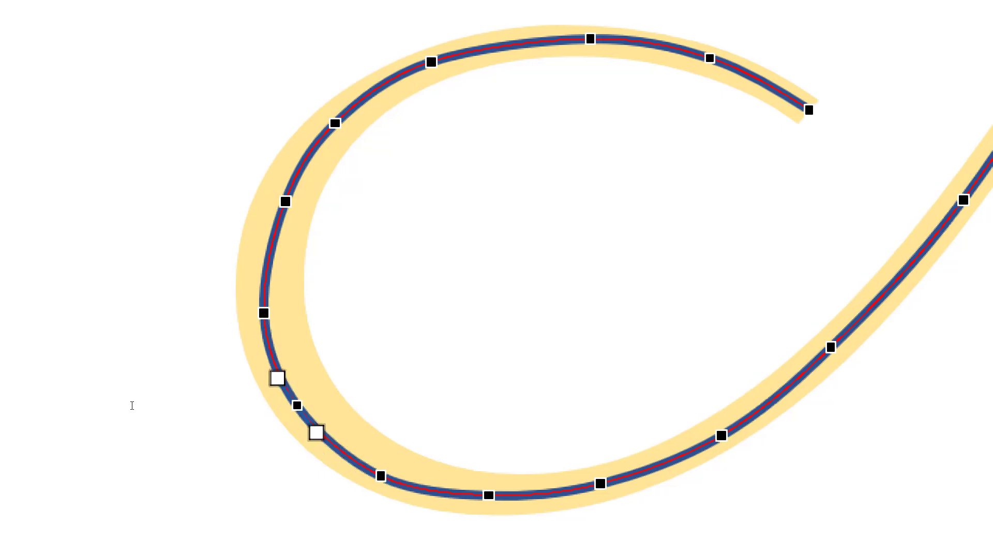
left_click_drag(134, 395, 174, 404)
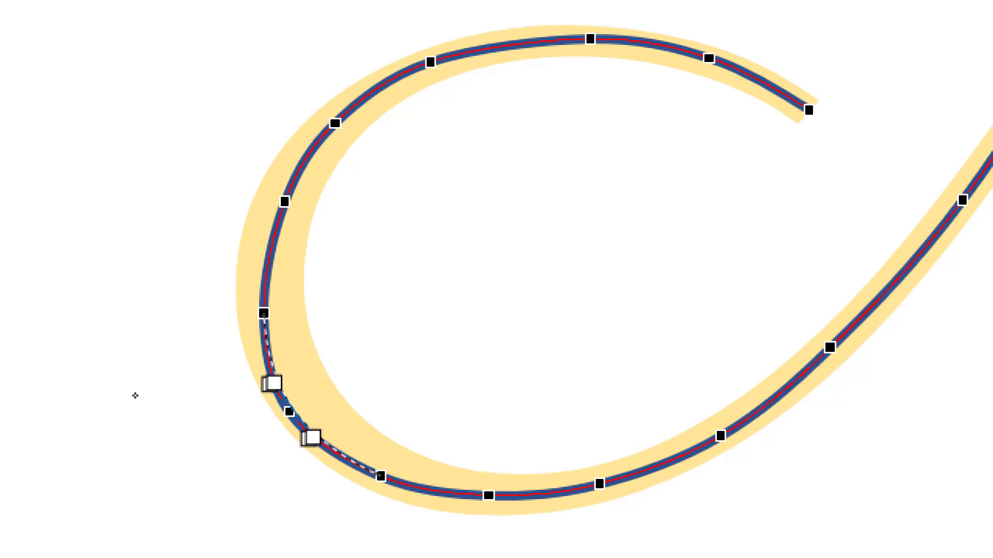
left_click_drag(133, 396, 220, 407)
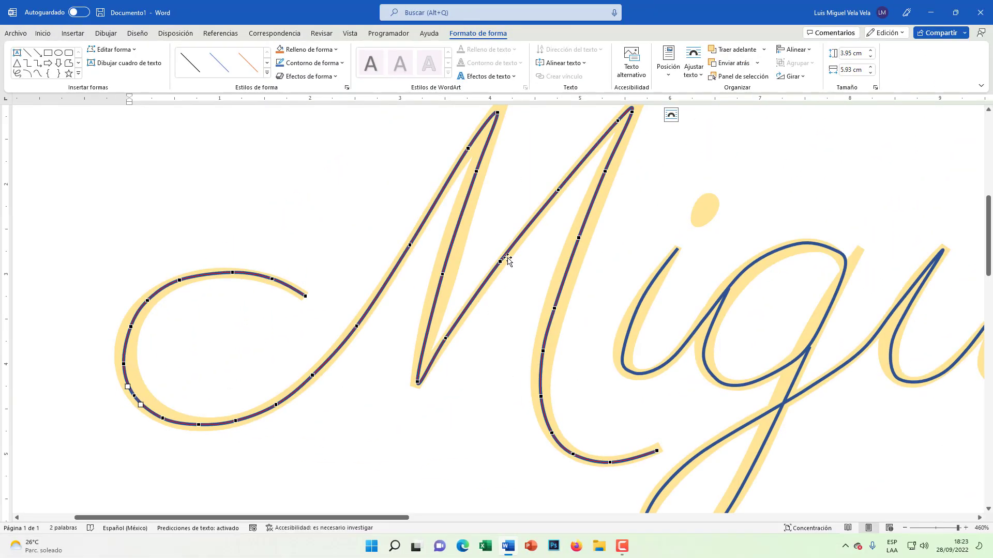
scroll(561, 312, "up", 5)
scroll(561, 312, "down", 5)
scroll(690, 310, "up", 3)
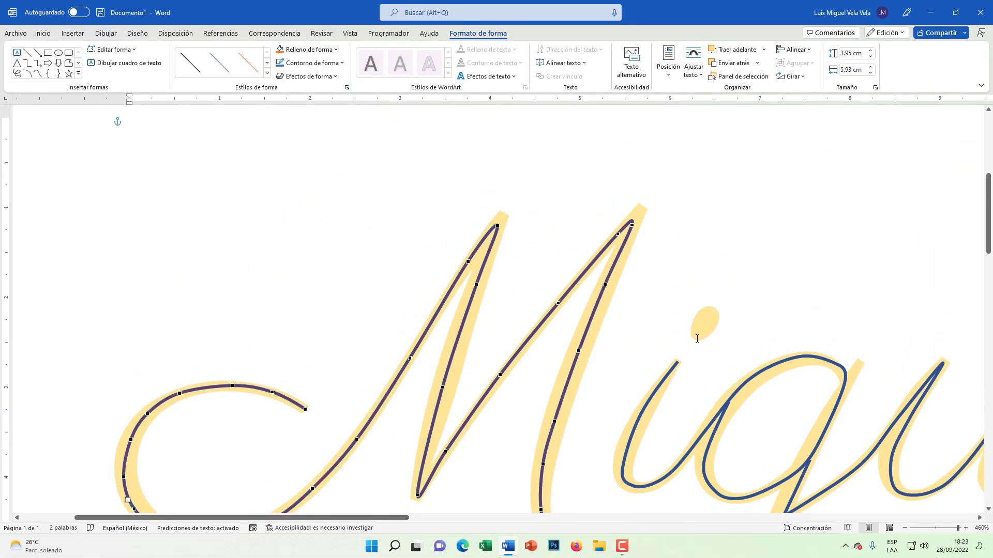
scroll(697, 338, "down", 3)
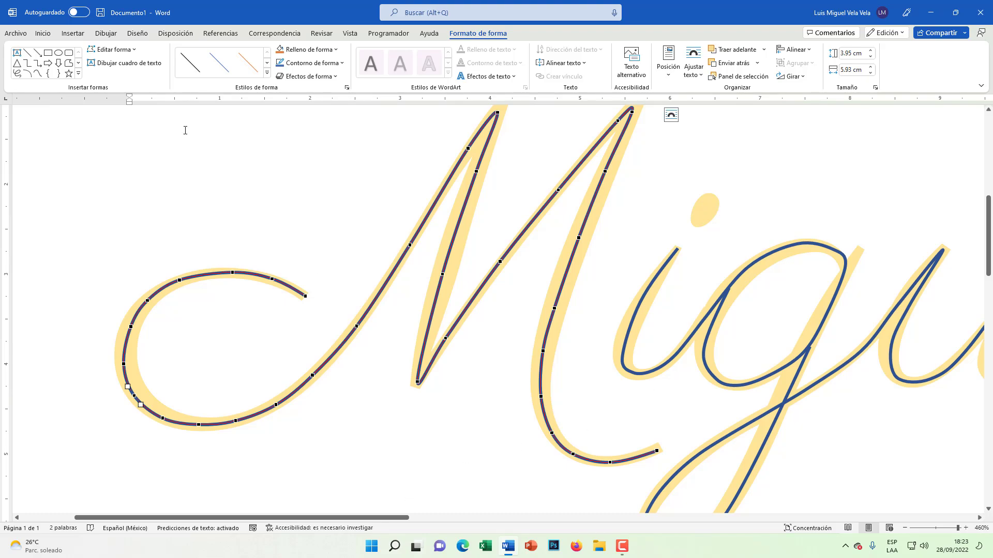
left_click(73, 34)
Step: Draw a tiny freehand stroke tracing the i's dot, then select the M stroke
left_click(201, 60)
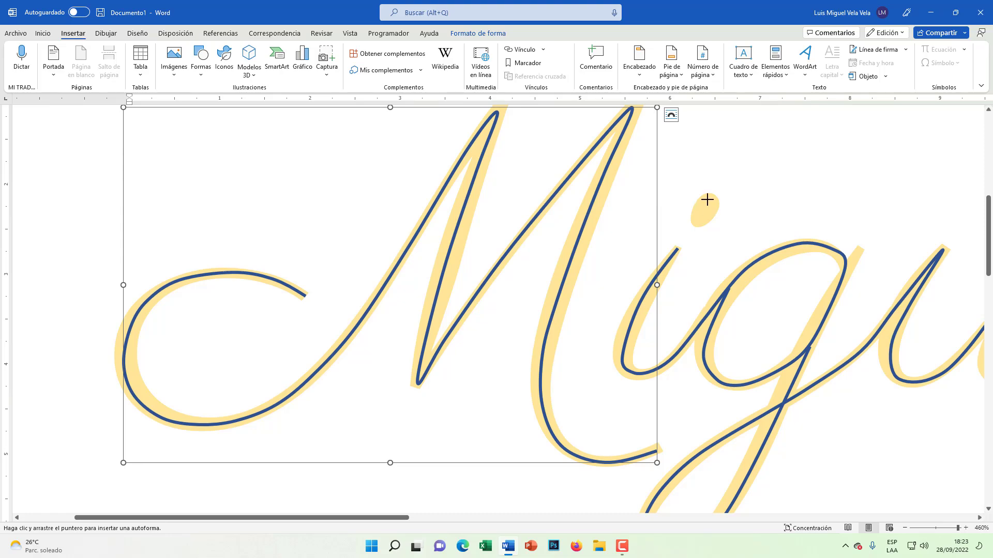
left_click_drag(705, 200, 695, 223)
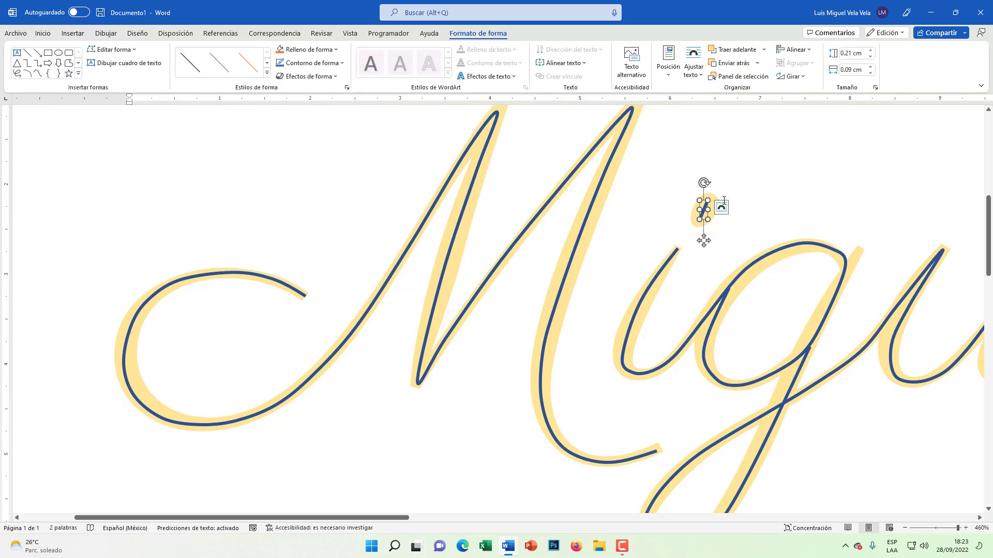
left_click(946, 528)
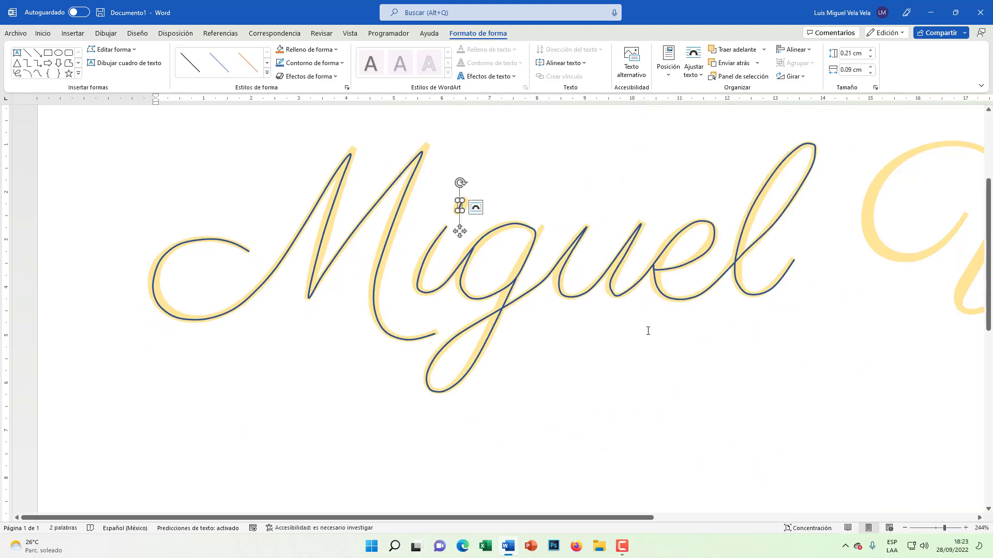
left_click(317, 201)
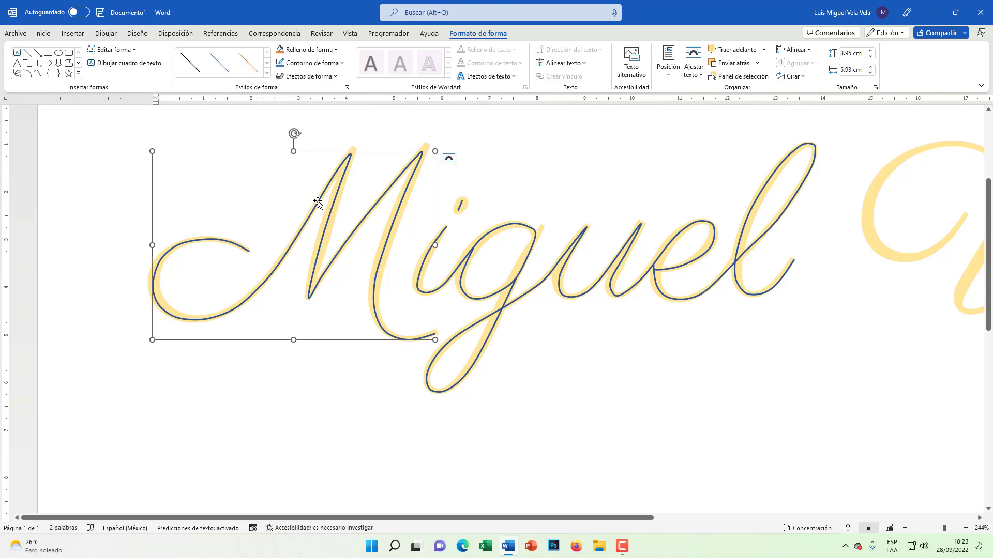
right_click(318, 201)
left_click(347, 304)
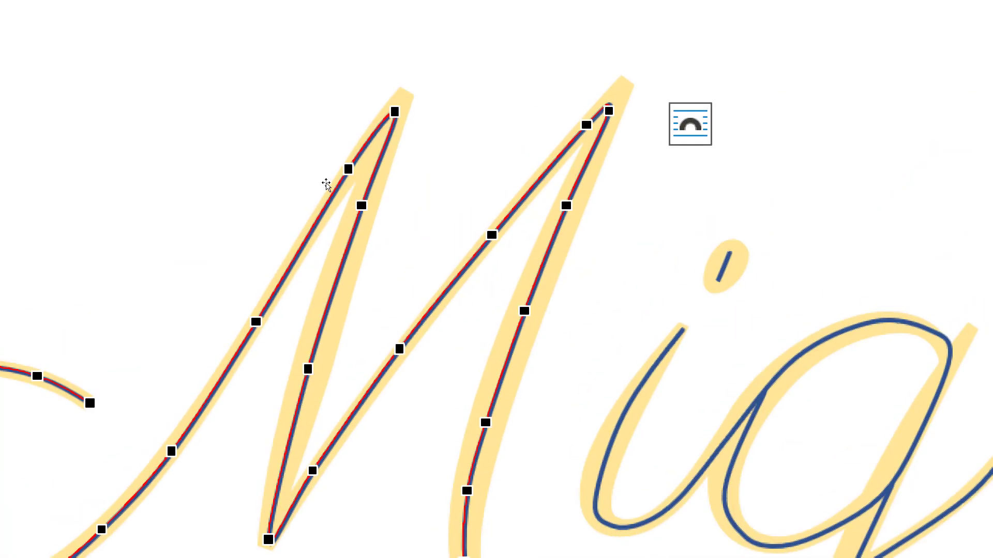
right_click(348, 169)
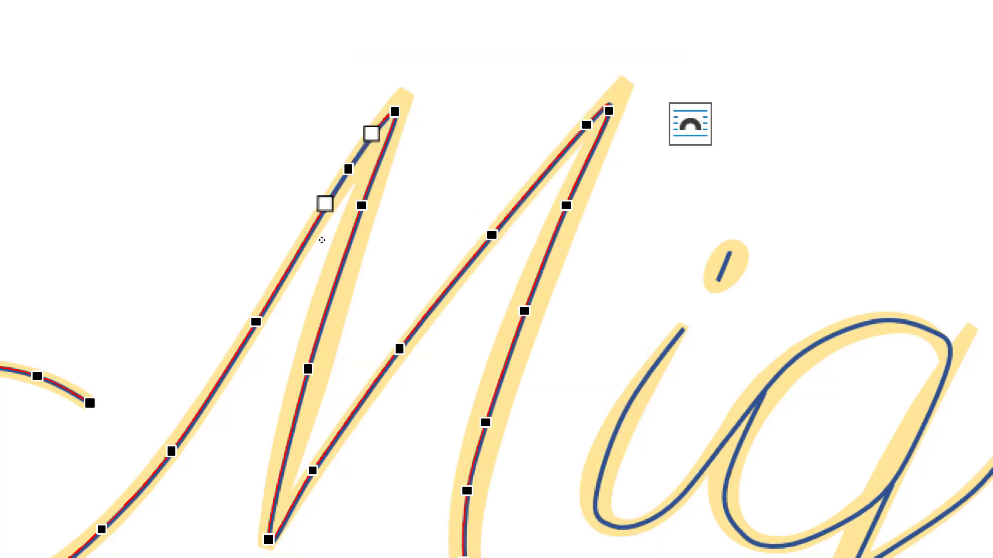
key("Down")
key("Down")
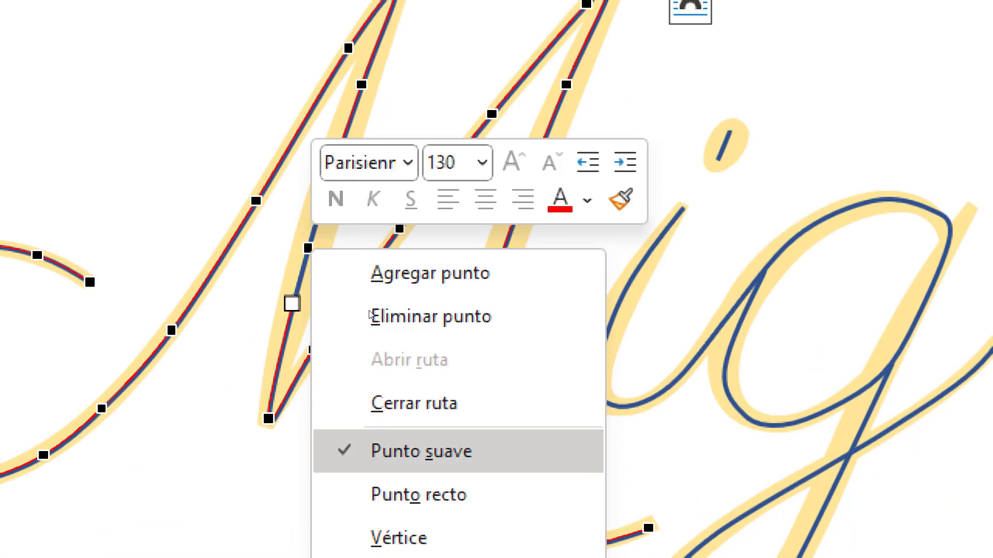
key("Return")
right_click(350, 229)
key("Down")
key("Down")
key("Down")
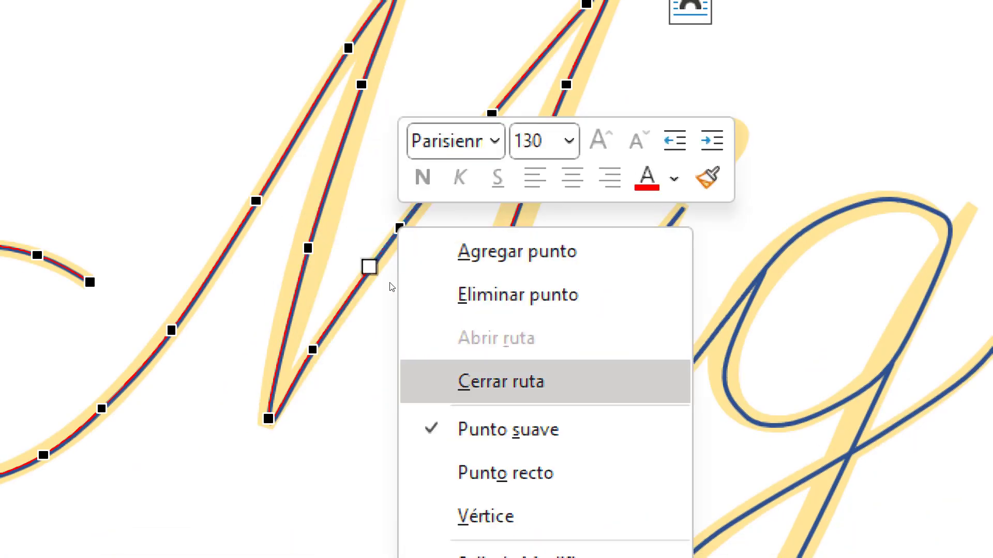
key("Down")
key("Down")
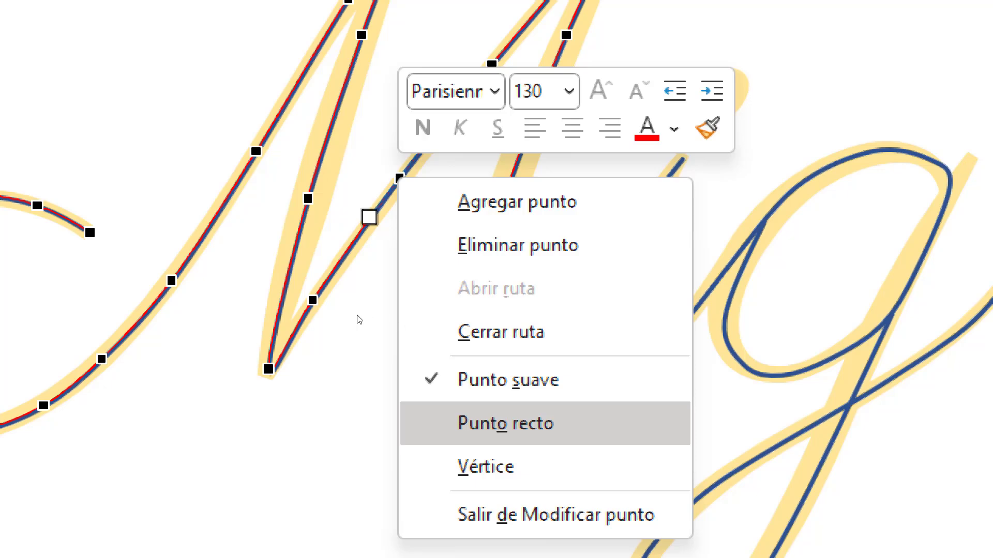
key("Down")
key("Down")
key("Up")
key("Up")
key("Up")
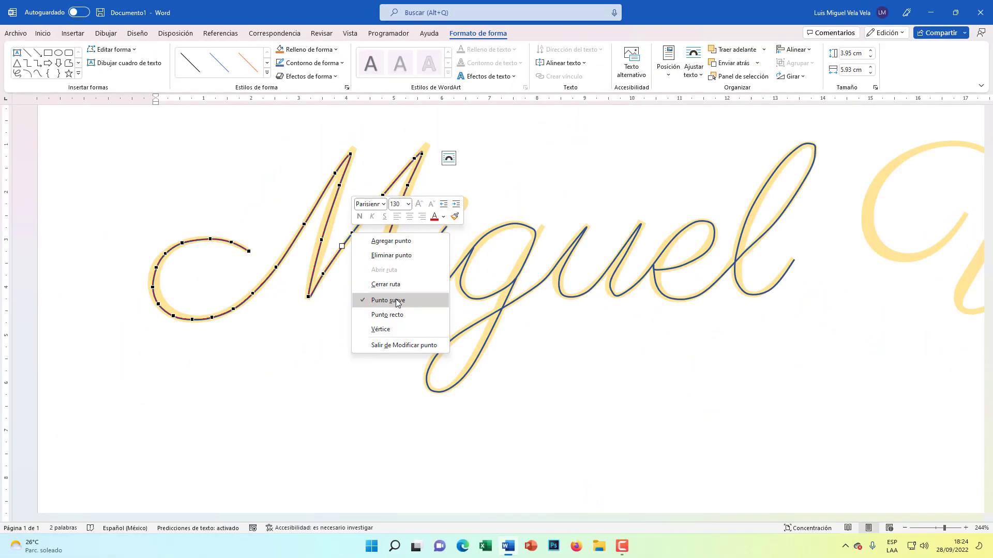
left_click(397, 303)
Step: Select the l, igu, M and i-dot tracing pieces together, undoing an accidental move
left_click(682, 357)
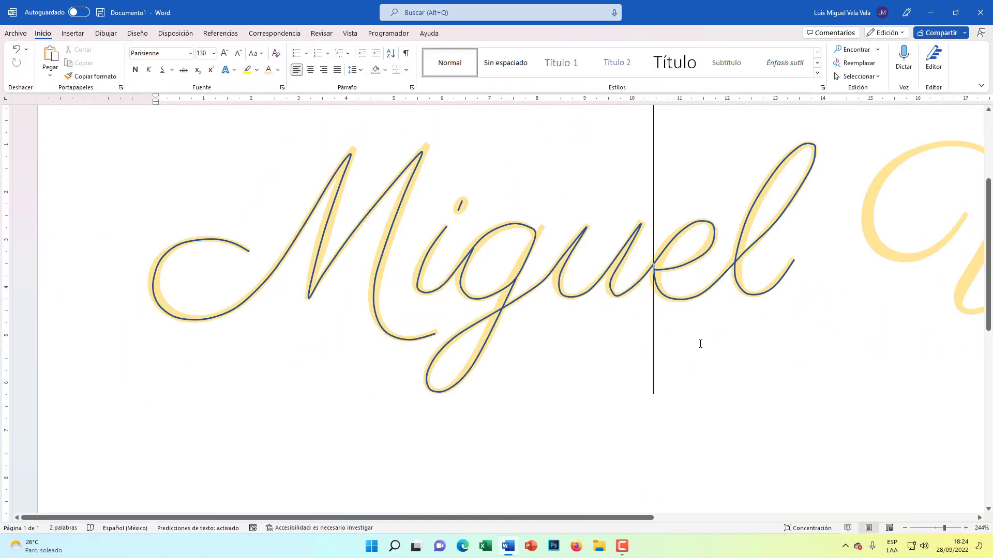
left_click(737, 263)
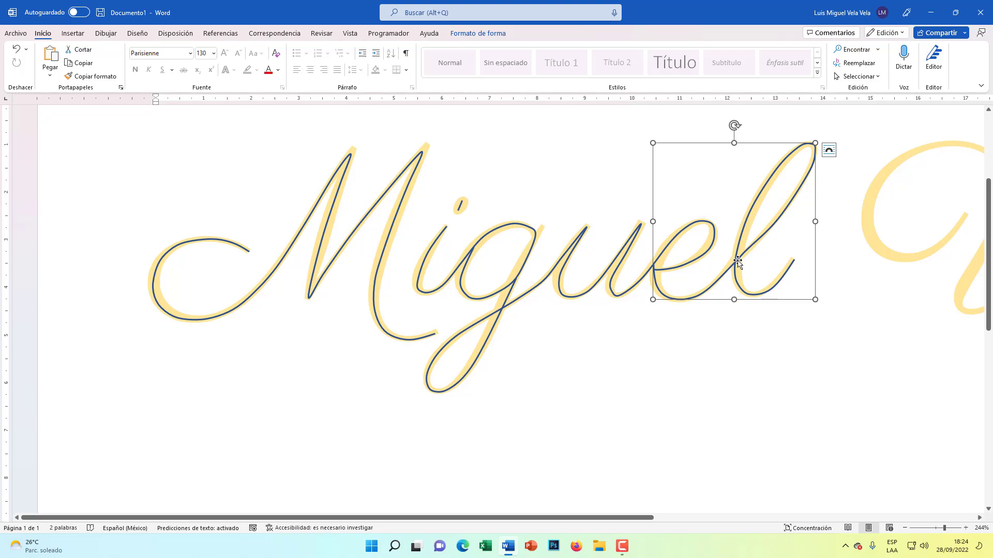
left_click_drag(737, 263, 738, 281)
key("ctrl+z")
left_click(612, 291, "ctrl")
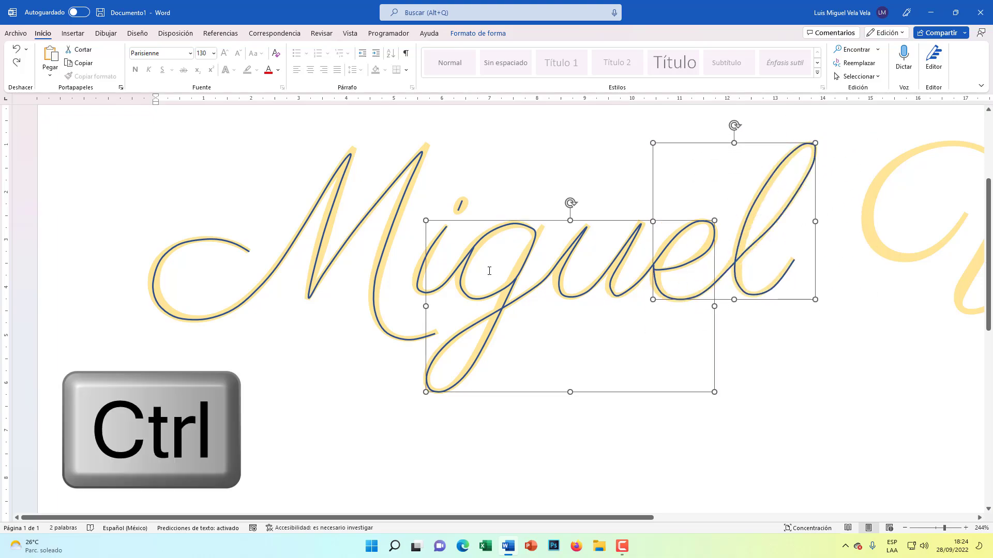
left_click(383, 255, "ctrl")
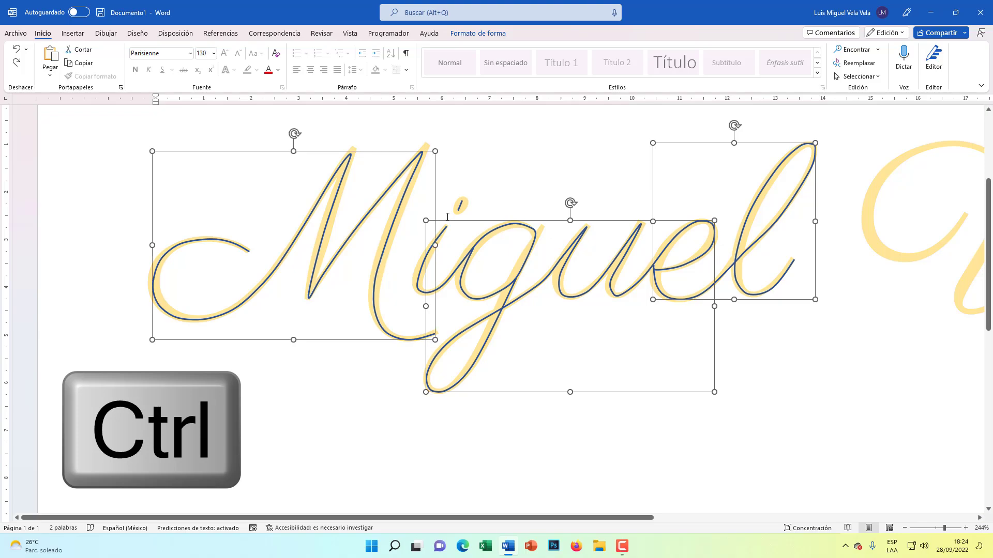
left_click(460, 207, "ctrl")
Step: Add the ig piece to the selection and group all the letter shapes into one object
left_click_drag(505, 223, 515, 290)
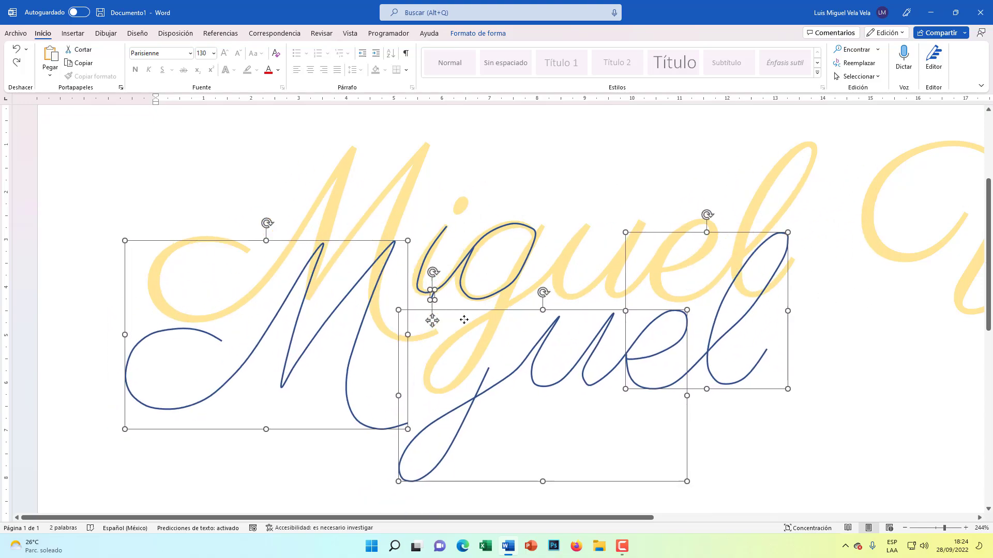
mouse_move(516, 289)
left_mouse_down()
mouse_move(452, 339)
mouse_move(507, 221)
left_mouse_up()
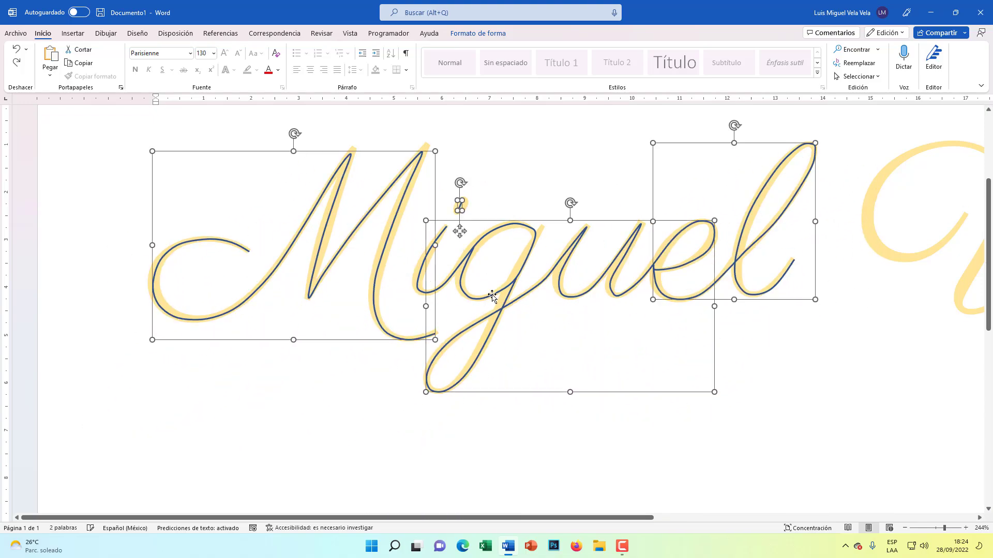
left_click(430, 246, "shift")
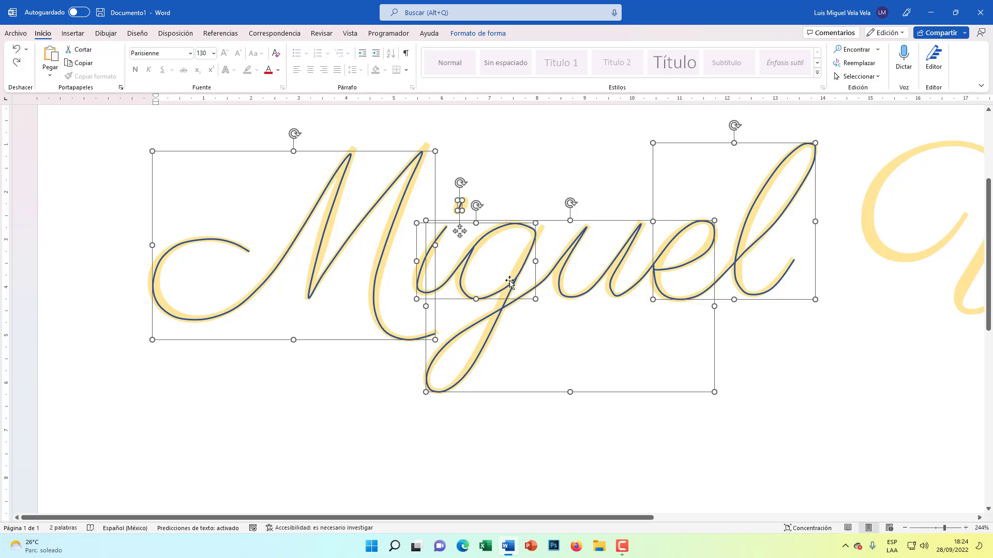
left_click_drag(511, 222, 489, 238)
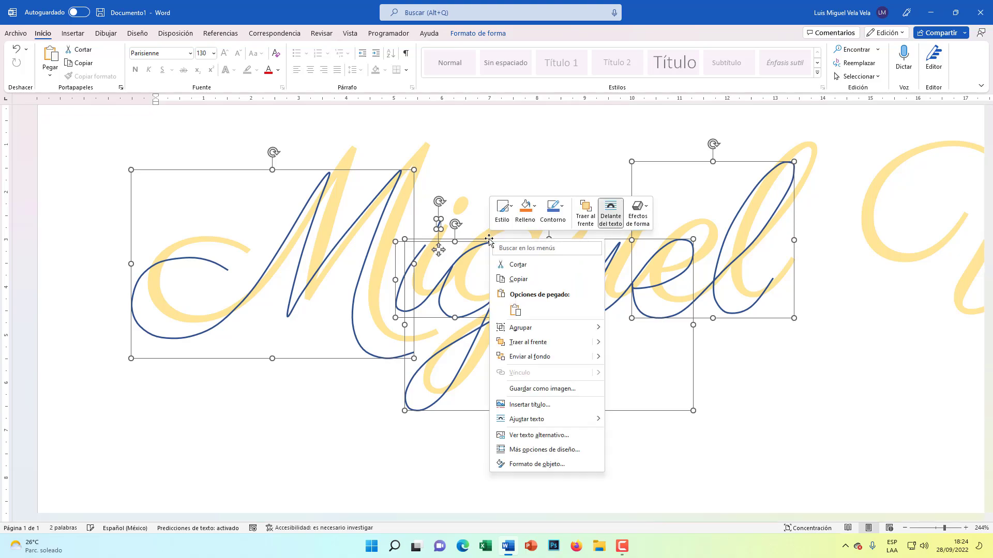
right_click(490, 240)
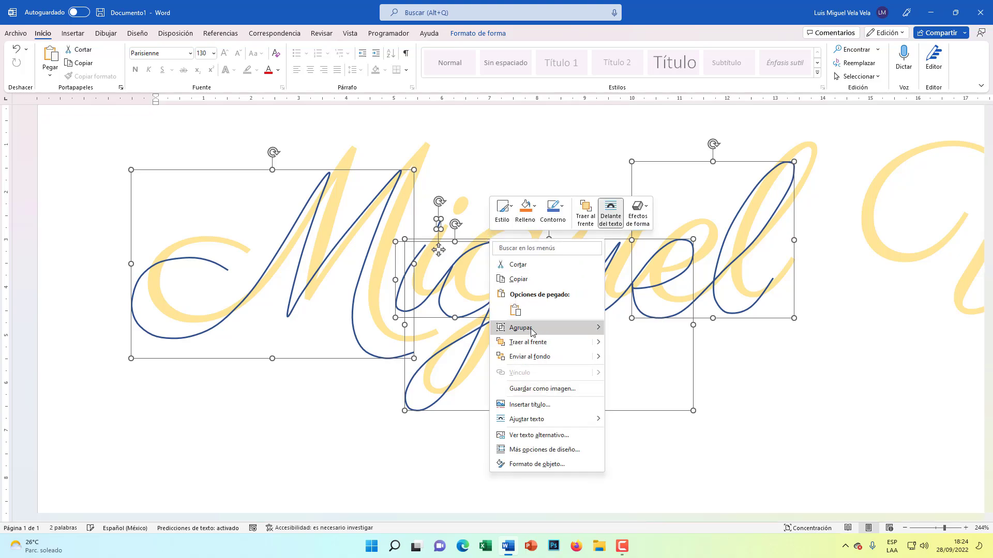
mouse_move(520, 327)
left_click(632, 334)
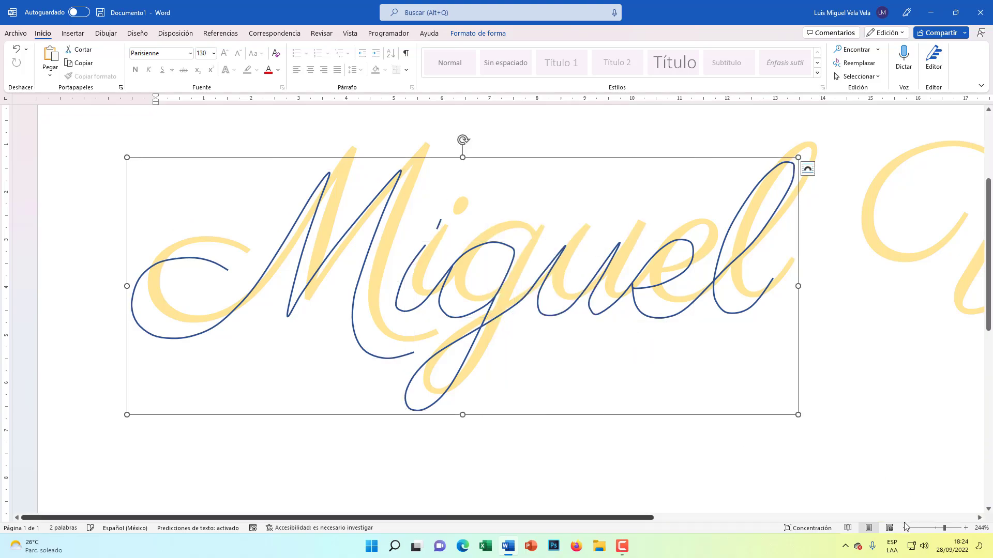
scroll(826, 467, "down", 10, "ctrl")
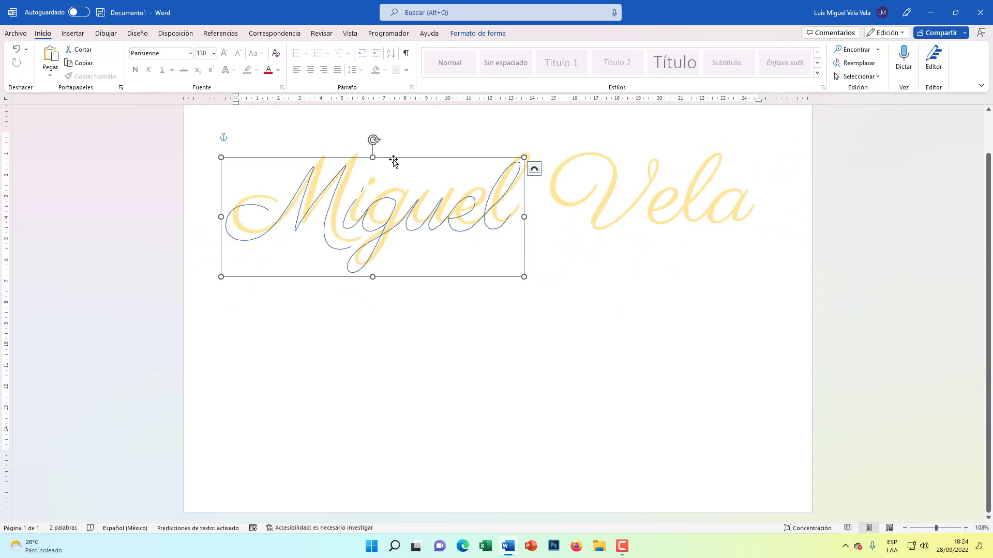
mouse_move(390, 159)
left_mouse_down()
mouse_move(390, 328)
mouse_move(399, 312)
mouse_move(393, 184)
mouse_move(391, 293)
left_mouse_up()
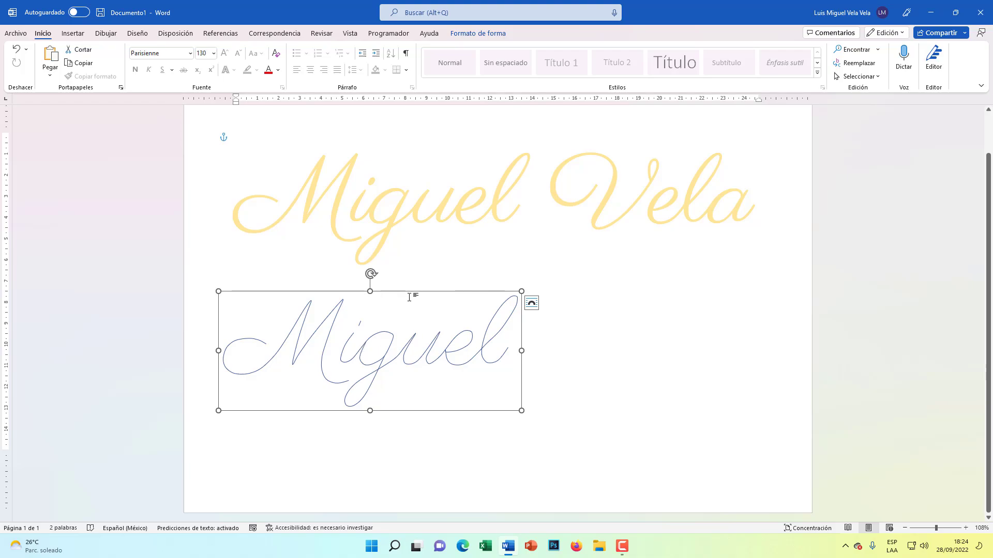
left_click(474, 33)
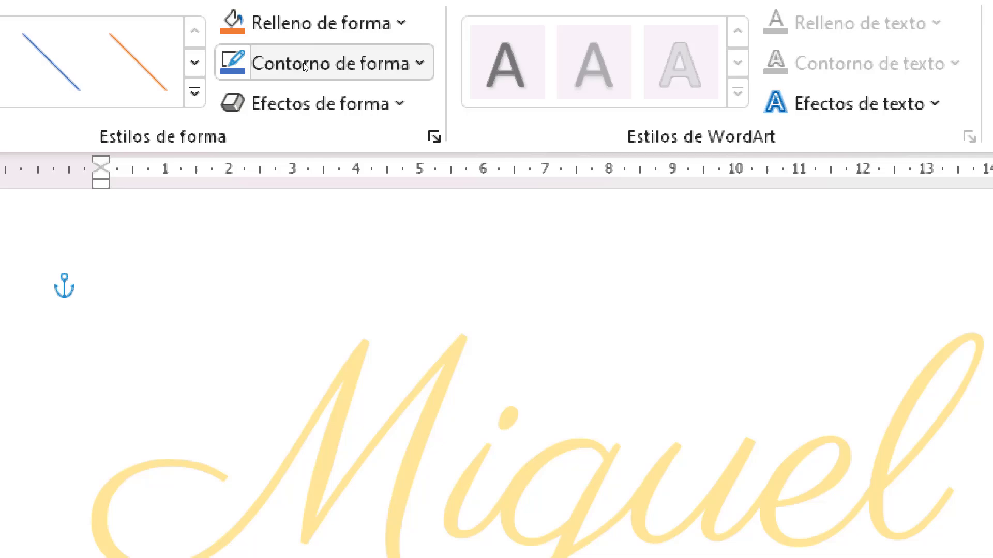
left_click(305, 67)
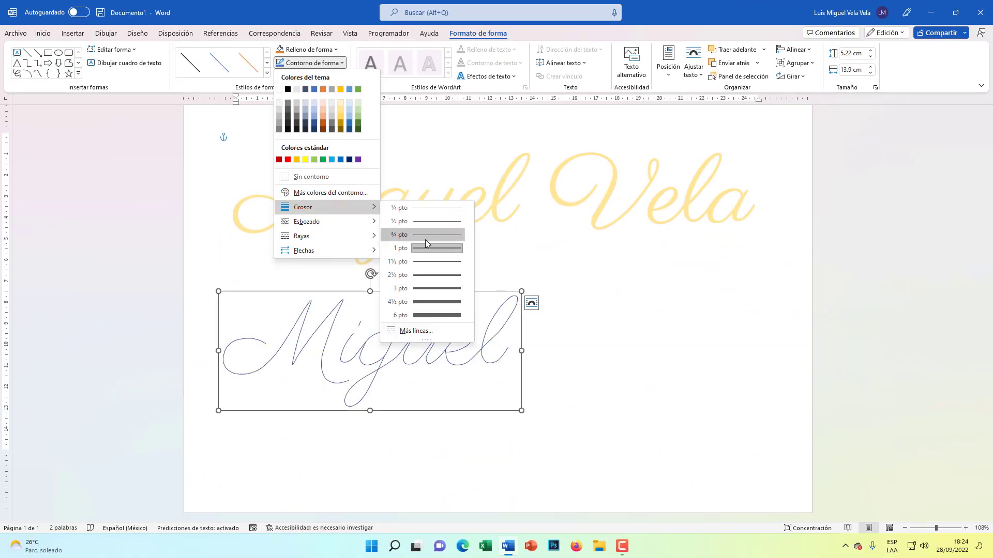
mouse_move(427, 287)
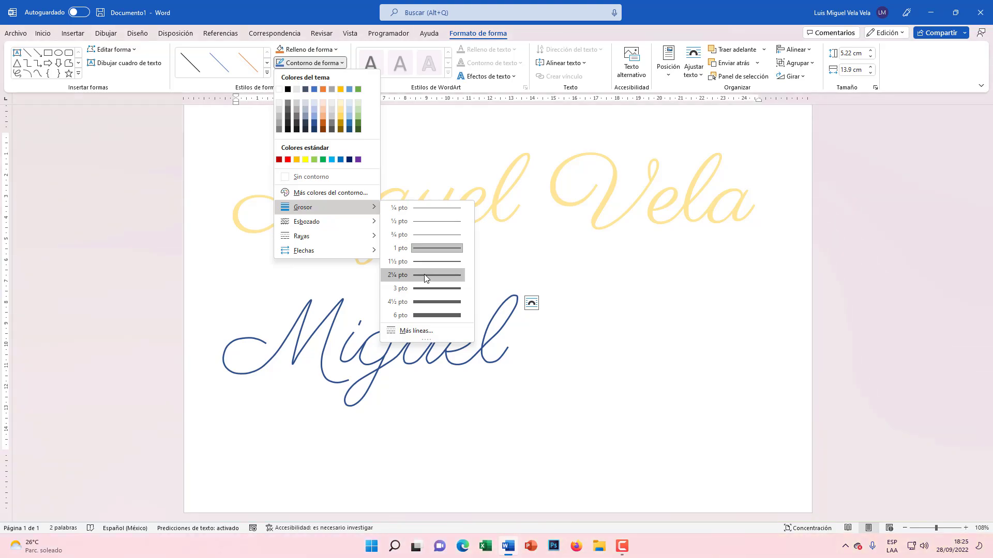
left_click(424, 275)
left_click(319, 63)
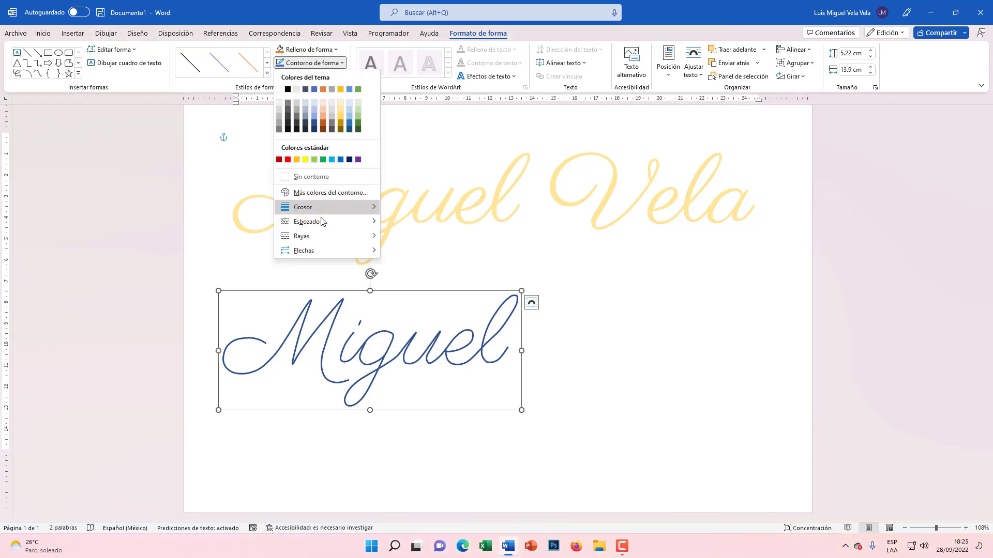
mouse_move(302, 236)
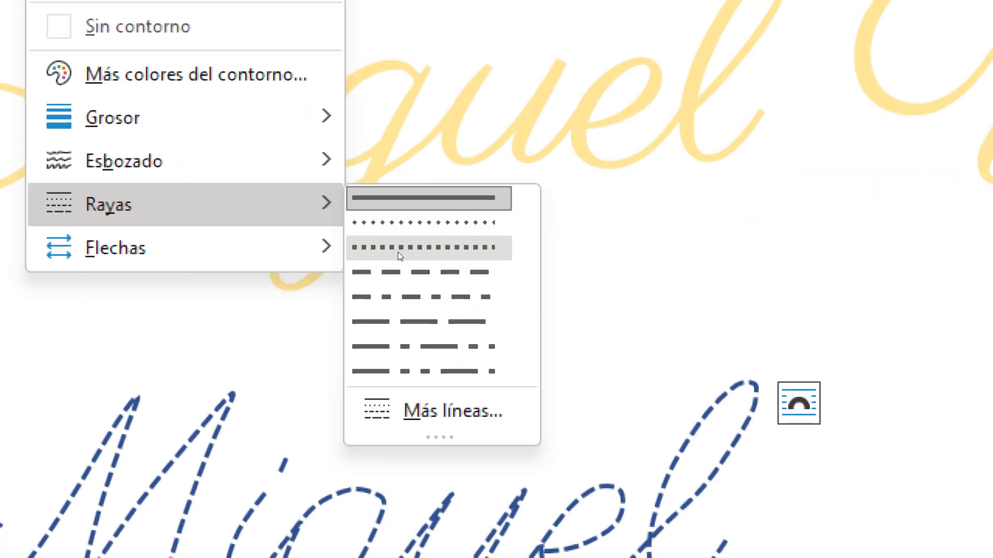
left_click(398, 252)
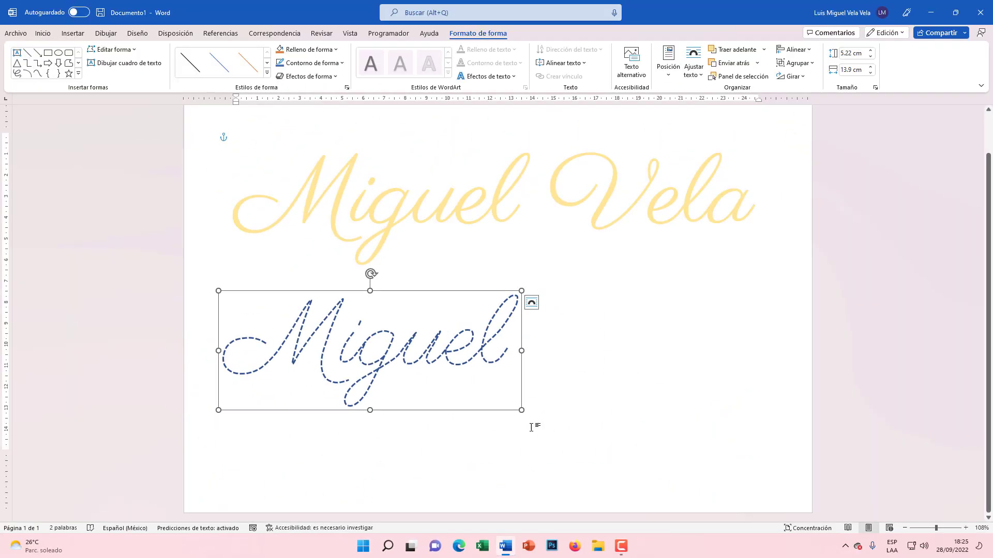
Step: Resize the dashed tracing to 8.74 × 22.86 cm, recolour its outline blue, and raise it
left_click_drag(609, 435, 769, 481)
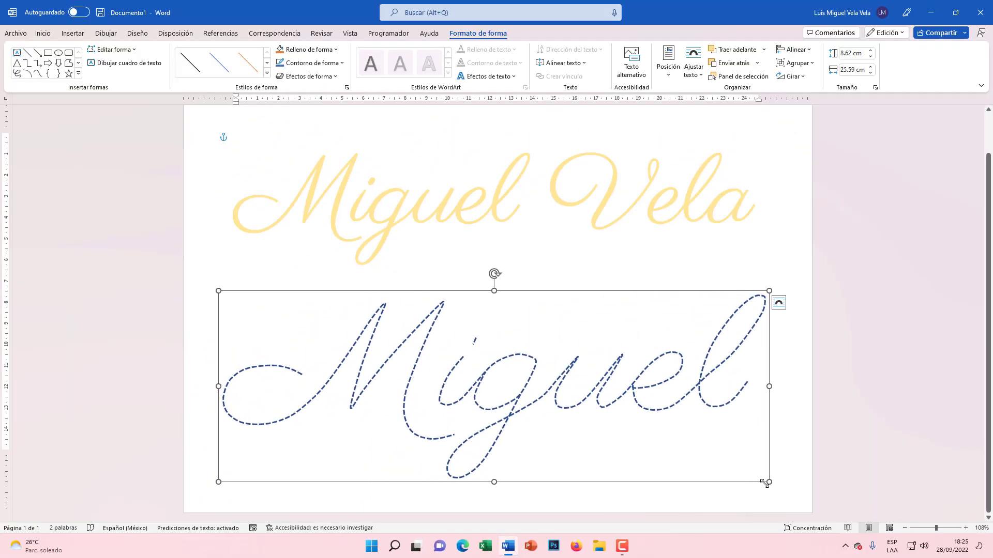
left_click_drag(769, 482, 711, 484)
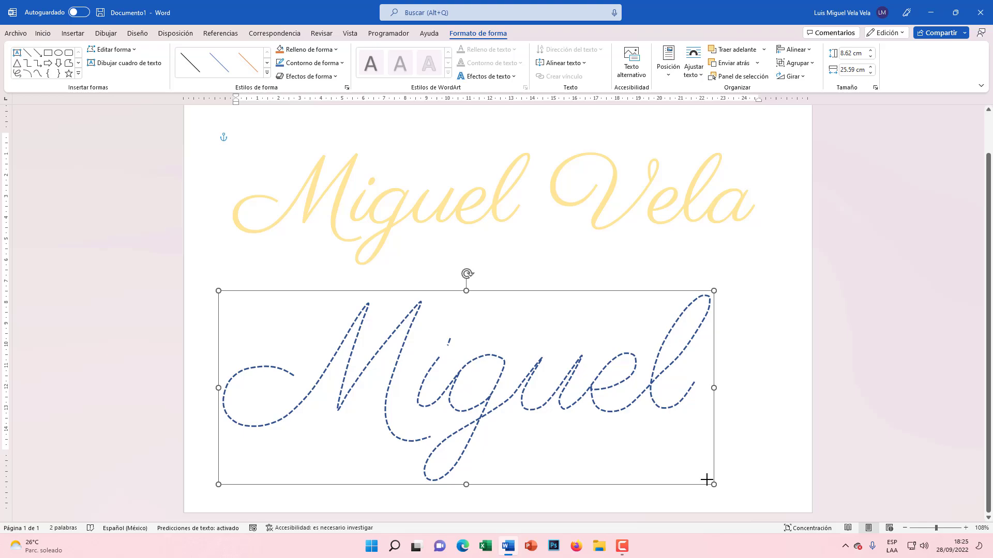
left_click(337, 63)
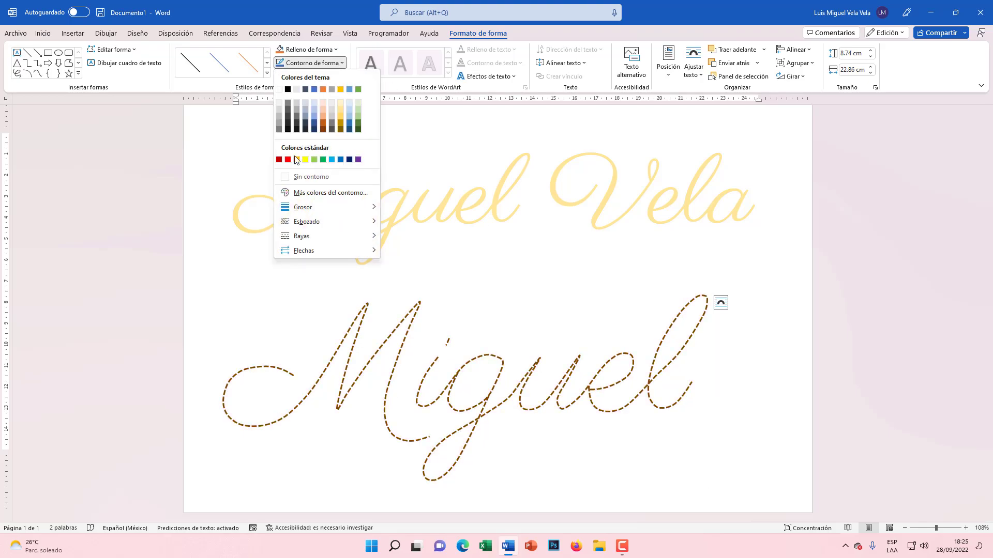
left_click(350, 126)
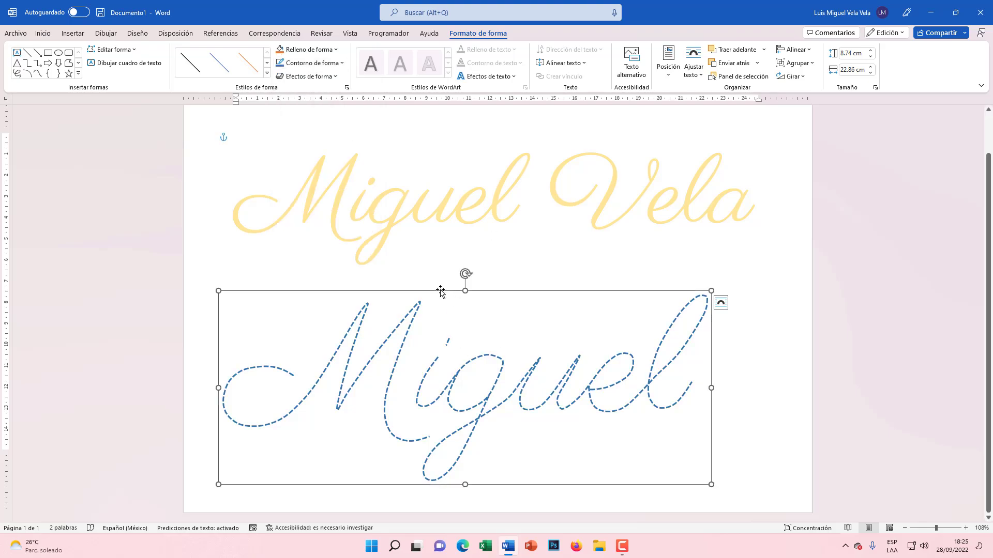
left_click_drag(440, 292, 448, 259)
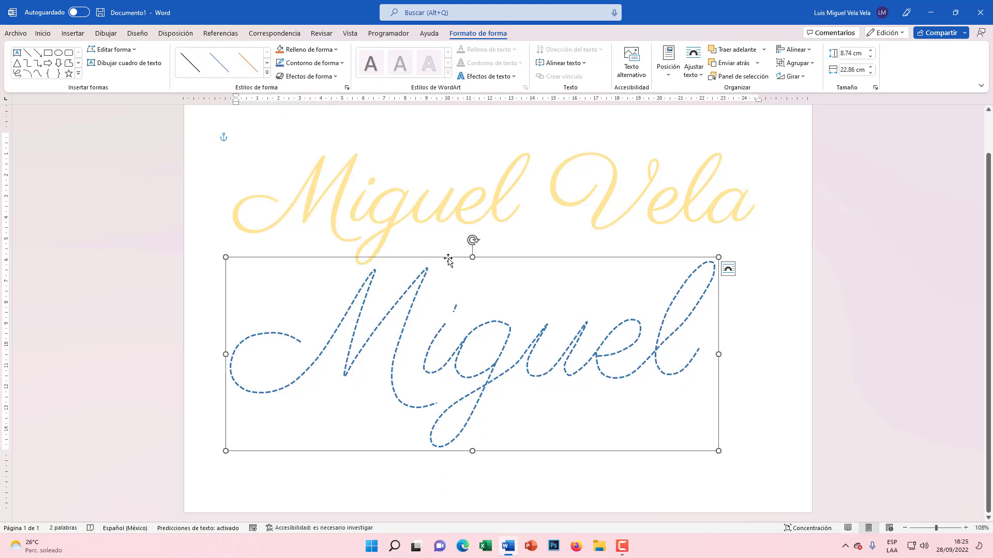